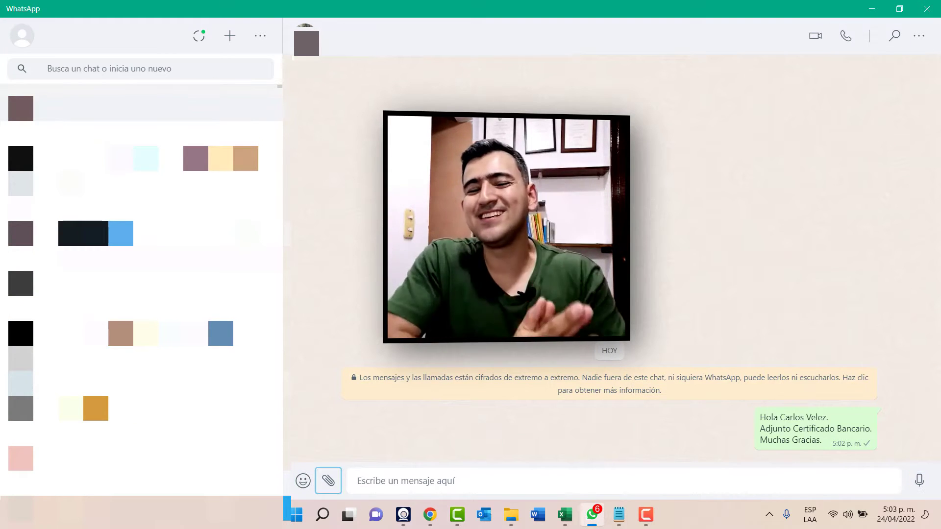
Attach and send the PDF certificates to the first two clients' WhatsApp chats
left_click(328, 481)
left_click(326, 315)
left_click(366, 273)
key("Return")
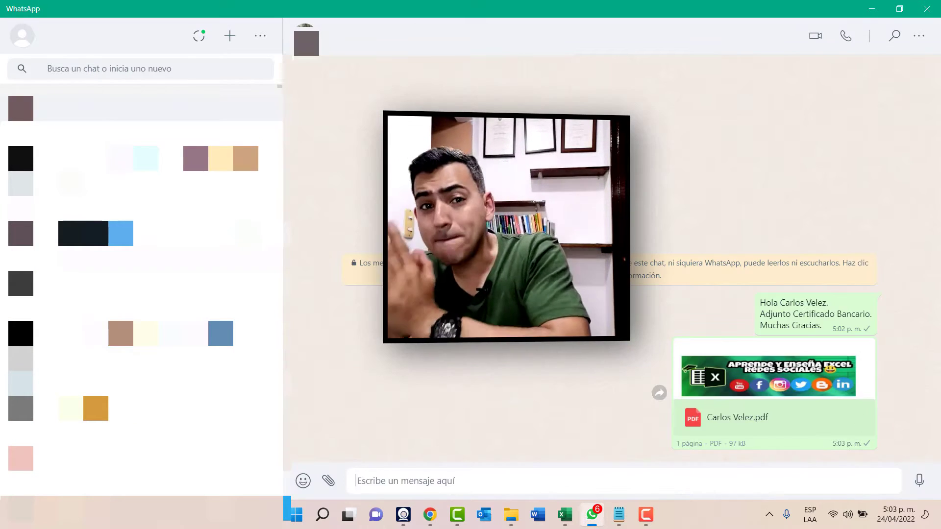
key("Return")
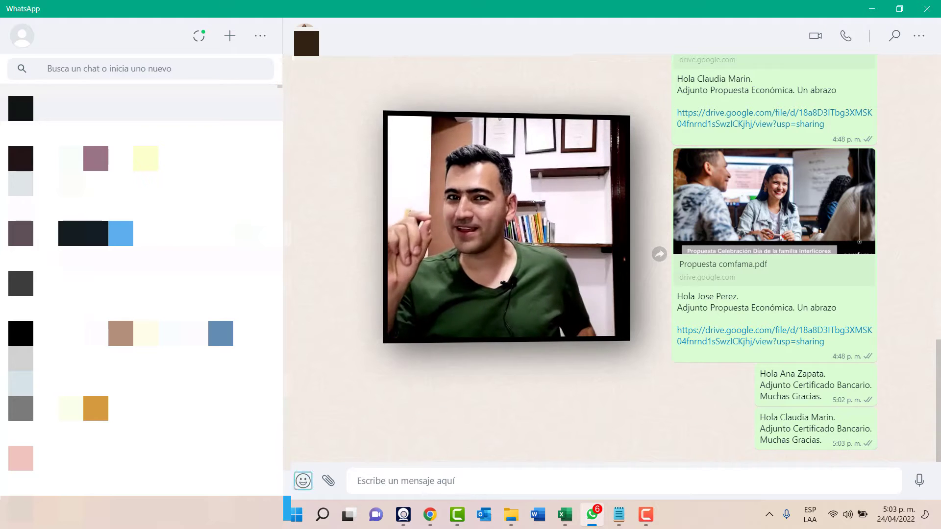
left_click(328, 480)
left_click(325, 315)
left_click(366, 273)
key("Return")
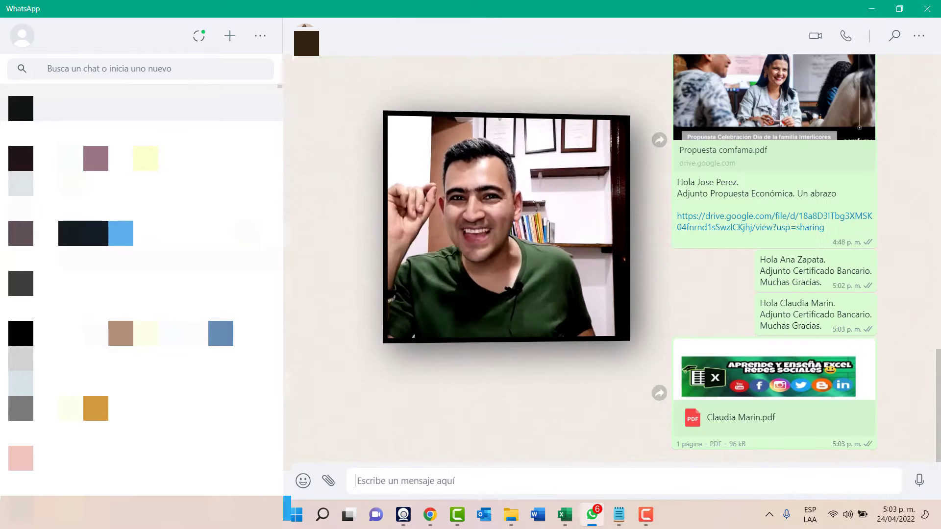
key("Return")
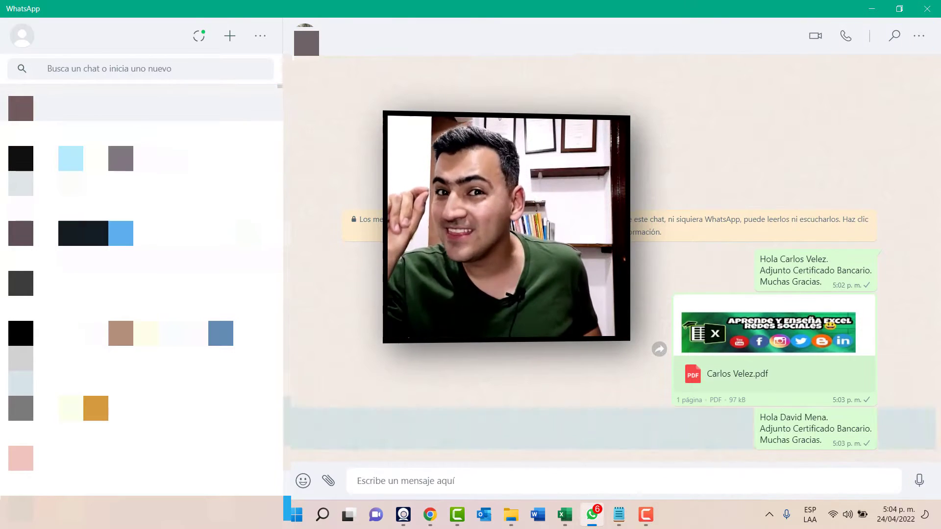
Attach and send the PDF certificates to the remaining two clients
left_click(328, 481)
left_click(323, 315)
left_click(120, 259)
left_click(367, 273)
key("Return")
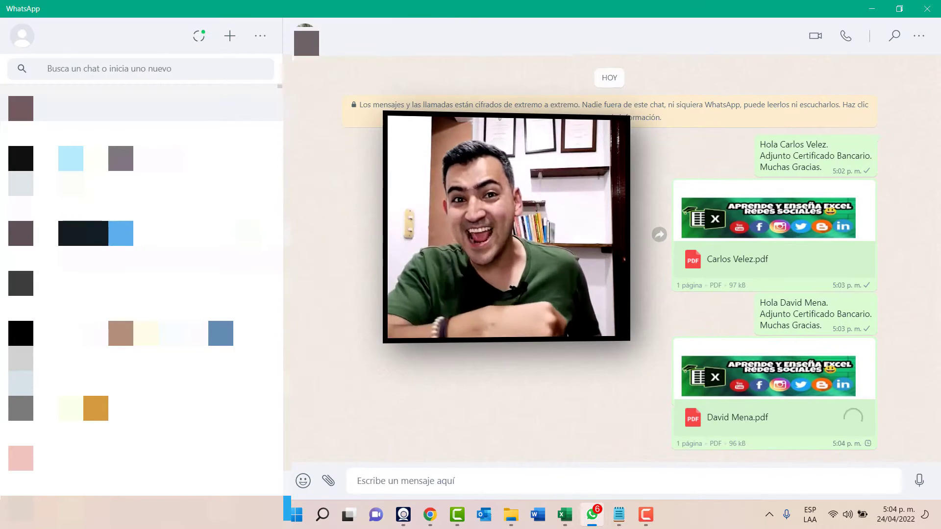
key("Return")
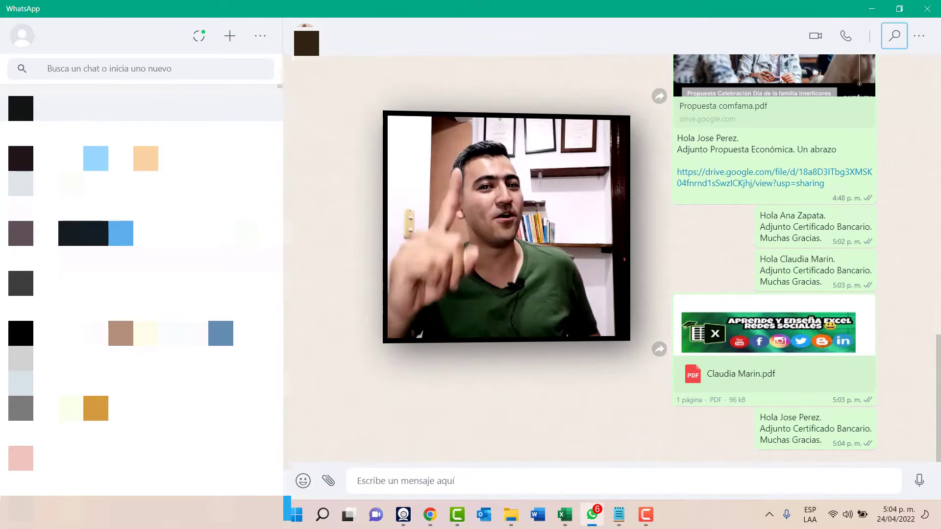
left_click(328, 480)
left_click(324, 315)
left_click(120, 259)
left_click(367, 273)
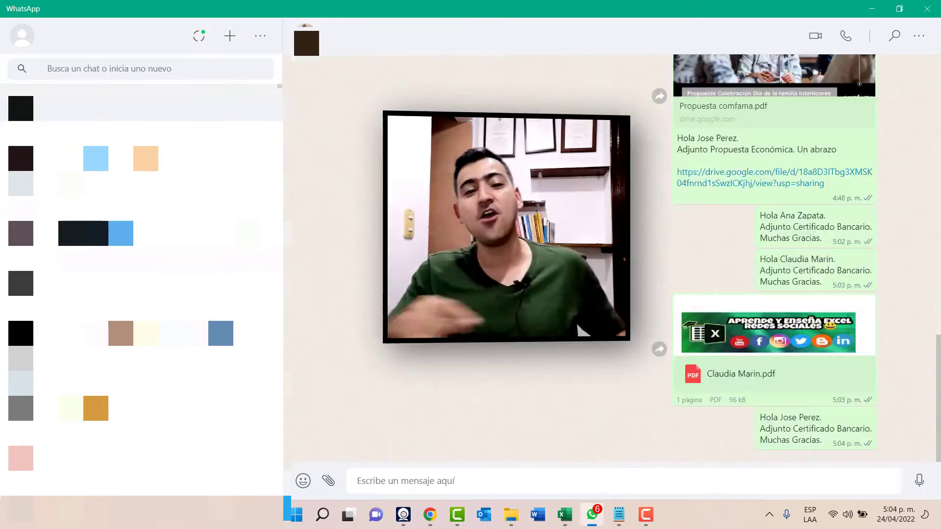
key("Return")
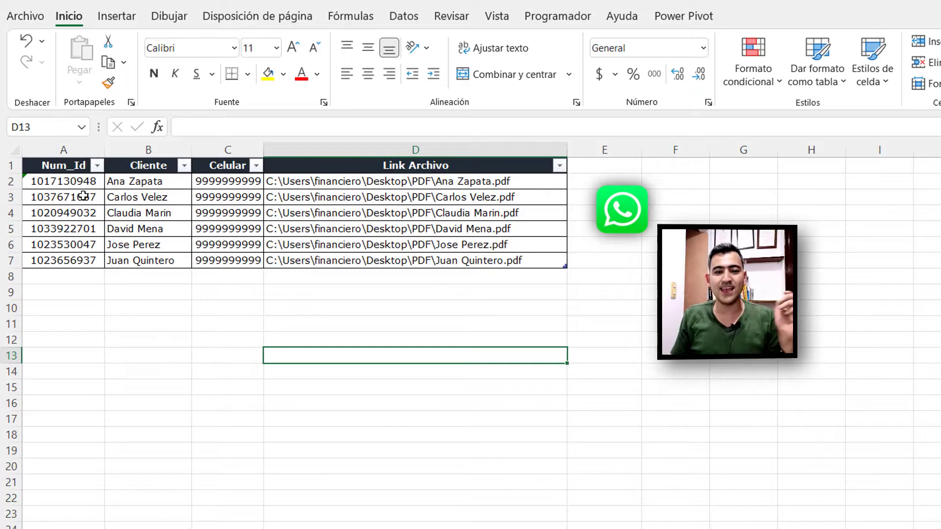
left_click(78, 181)
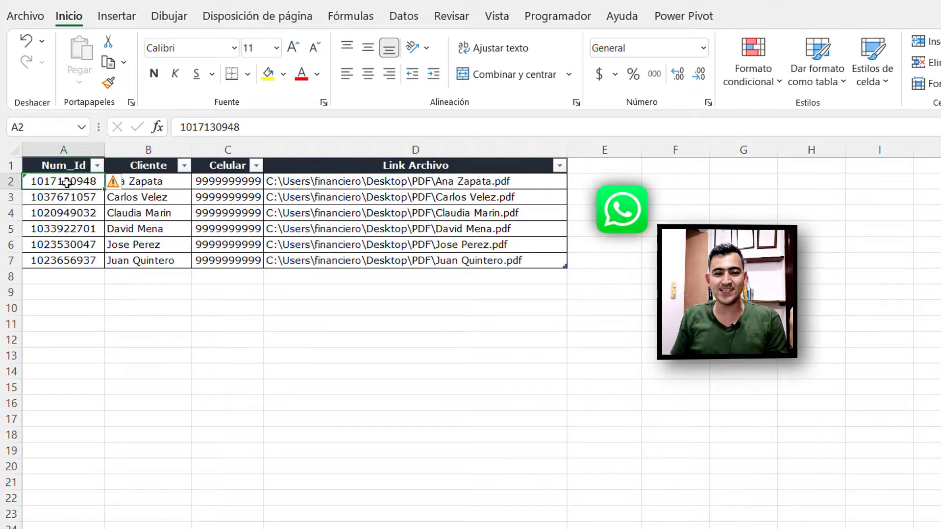
left_click(170, 183)
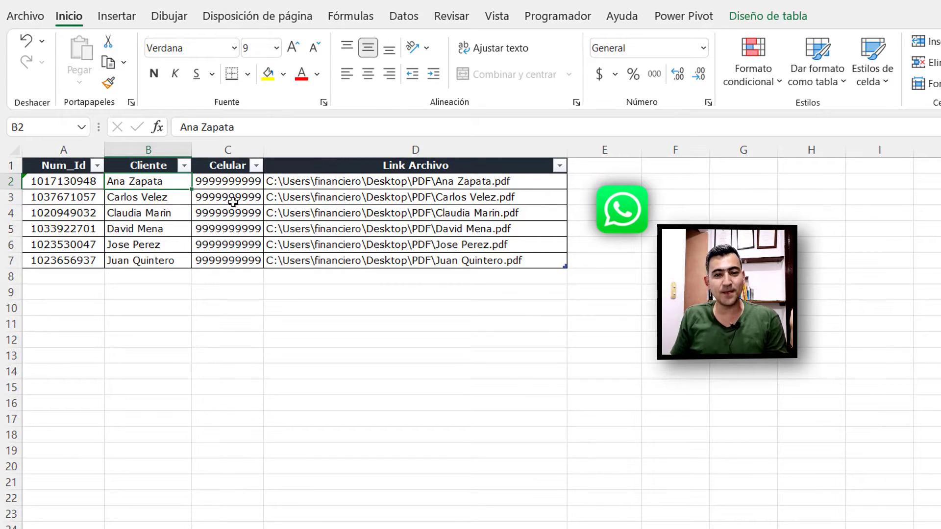
left_click(230, 182)
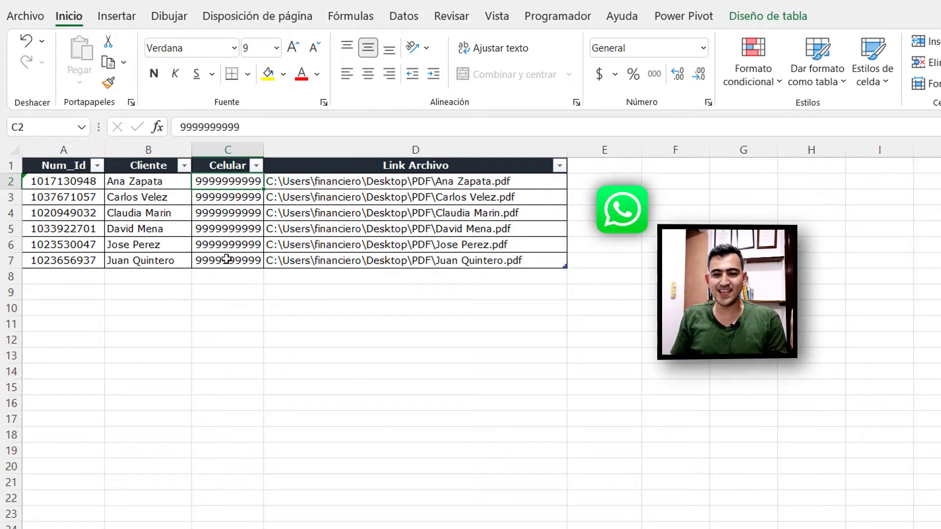
left_click(327, 182)
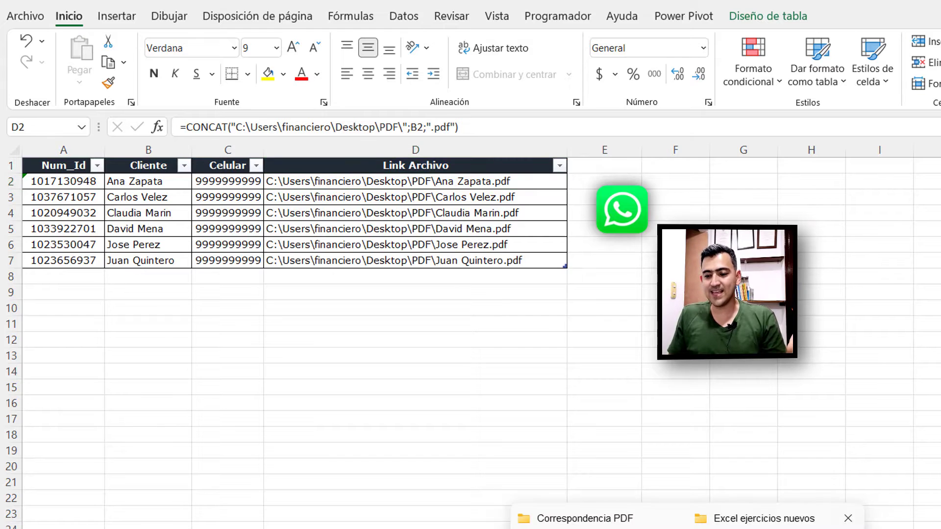
Bring up the Correspondencia PDF folder and select its full path in the address bar
left_click(583, 518)
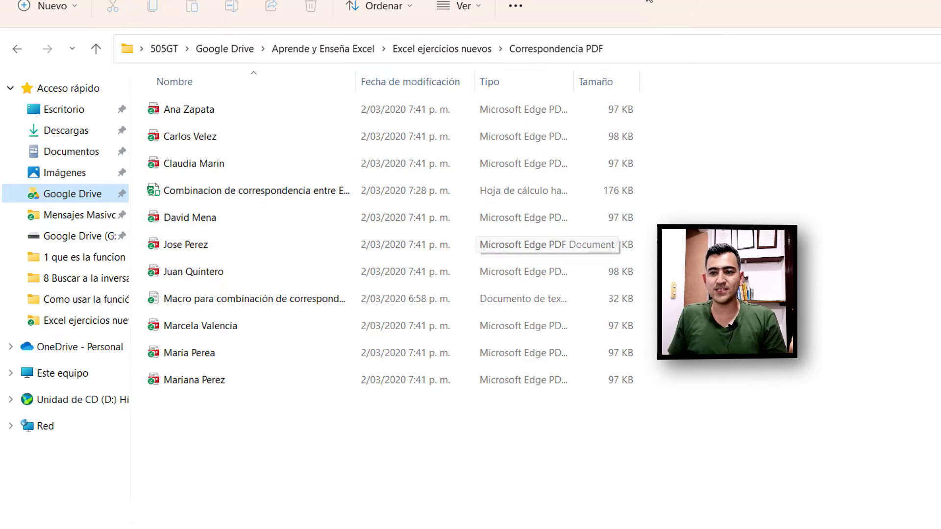
left_click(653, 48)
left_click_drag(596, 54, 2, 52)
key("ctrl+c")
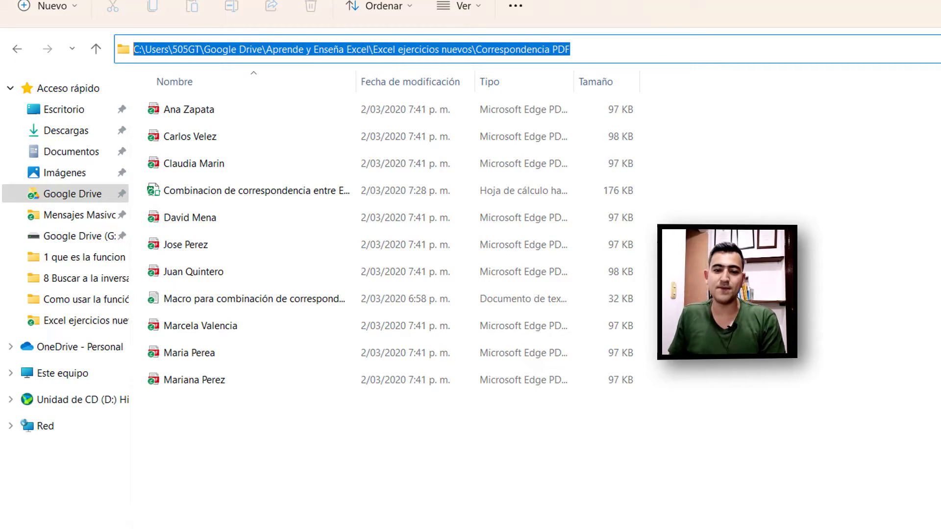
left_click(240, 522)
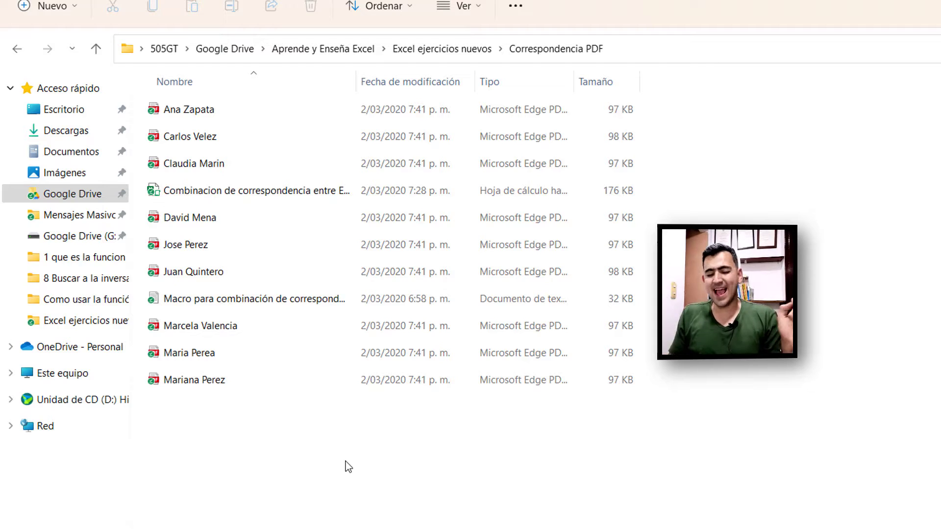
Step through the client PDFs and open one client's PDF letter
left_click(182, 109)
left_click(200, 137)
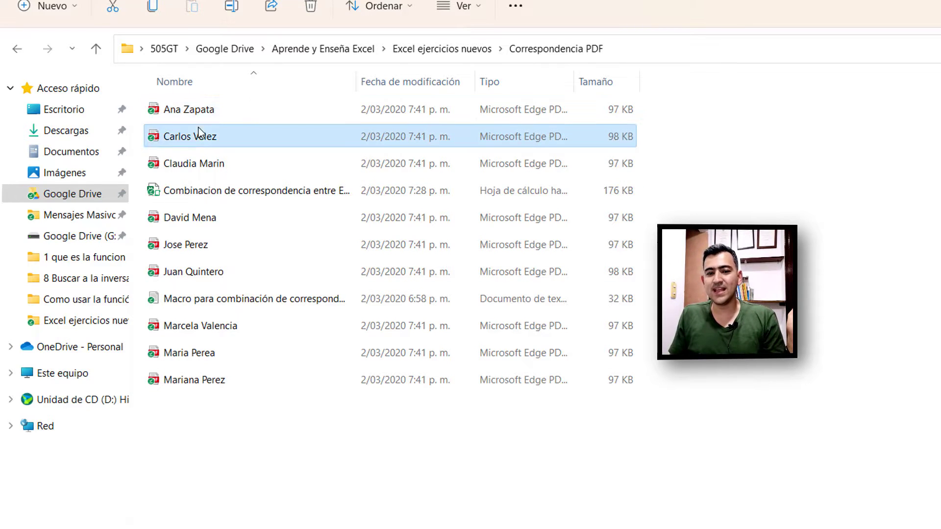
left_click(199, 156)
left_click(198, 220)
left_click(196, 267)
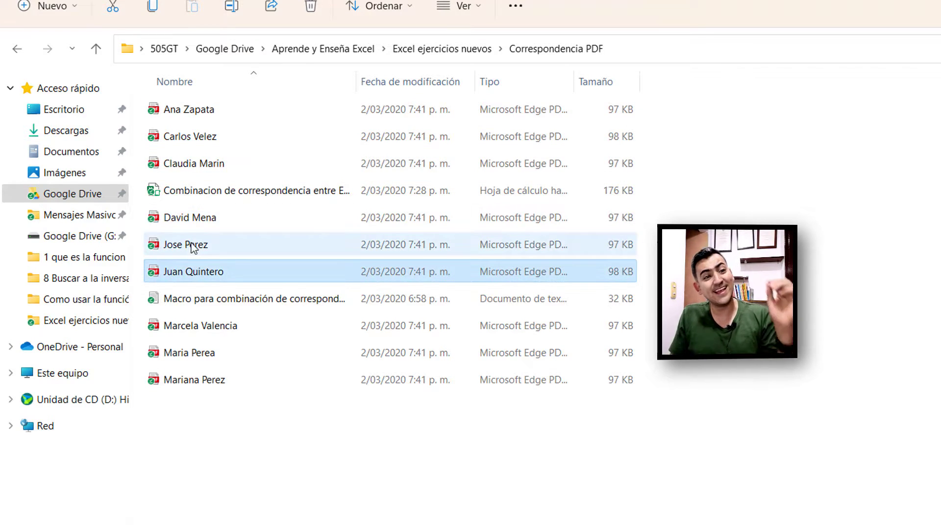
double_click(196, 247)
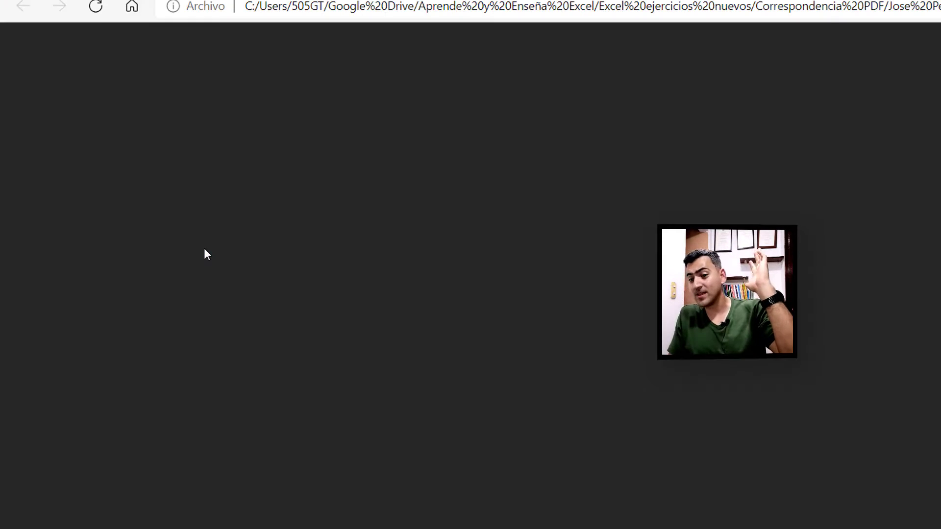
Scroll through the client's credit-payment letter, then return to File Explorer
scroll(544, 406, "down", 3)
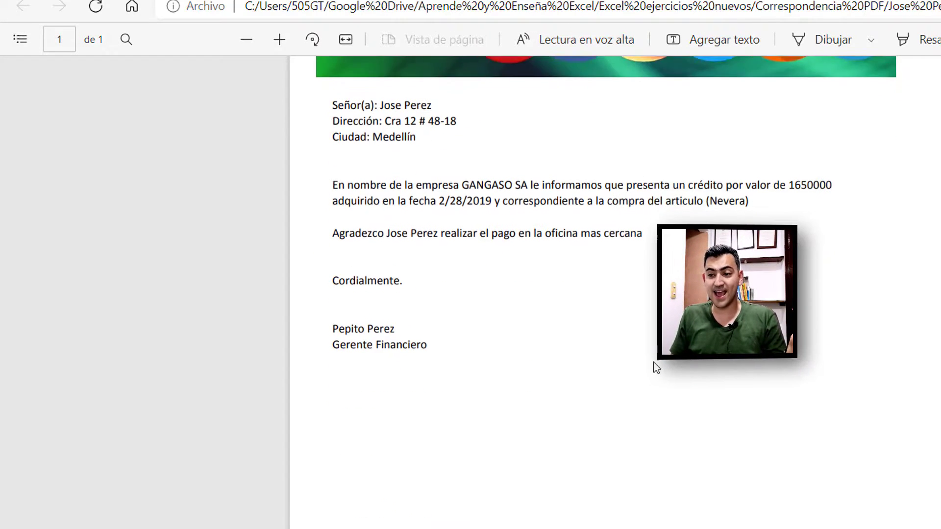
scroll(655, 367, "up", 3)
key("alt+Tab")
left_click(548, 244)
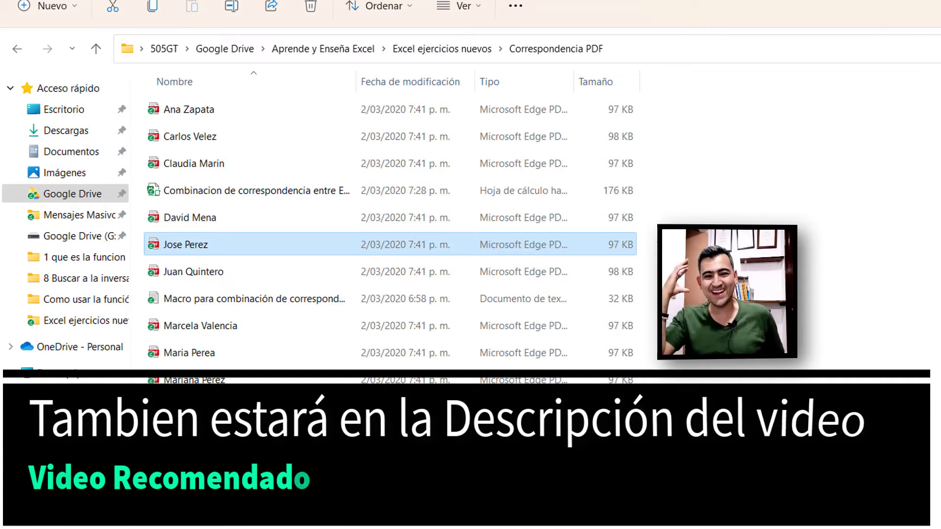
Select the last PDF, view the folder's full path, and switch back to Excel
left_click(382, 379)
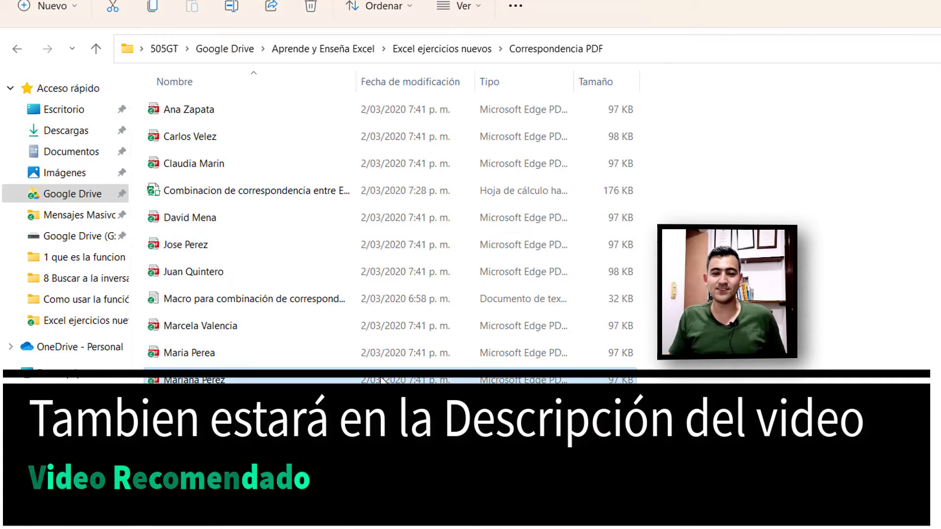
left_click(659, 45)
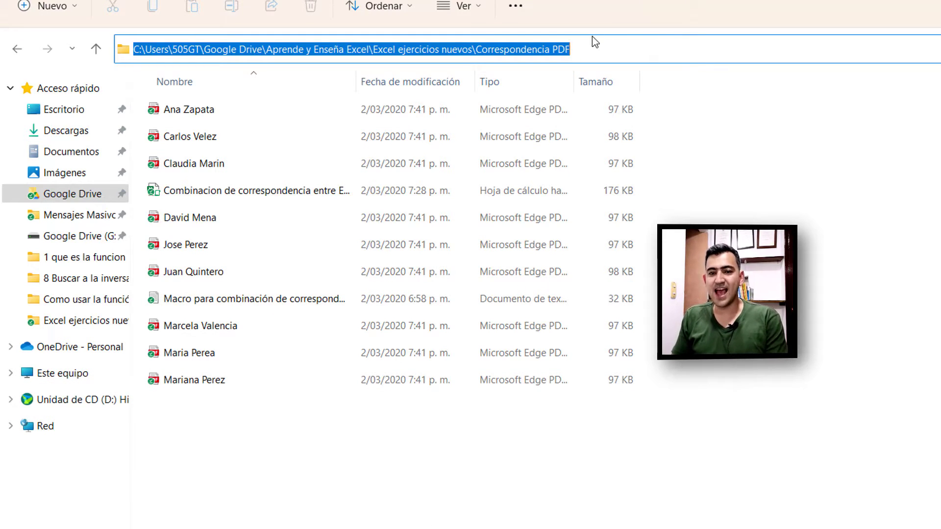
left_click(764, 527)
Replace the Desktop\PDF path in D2's CONCAT formula with the Google Drive folder path
left_click(460, 393)
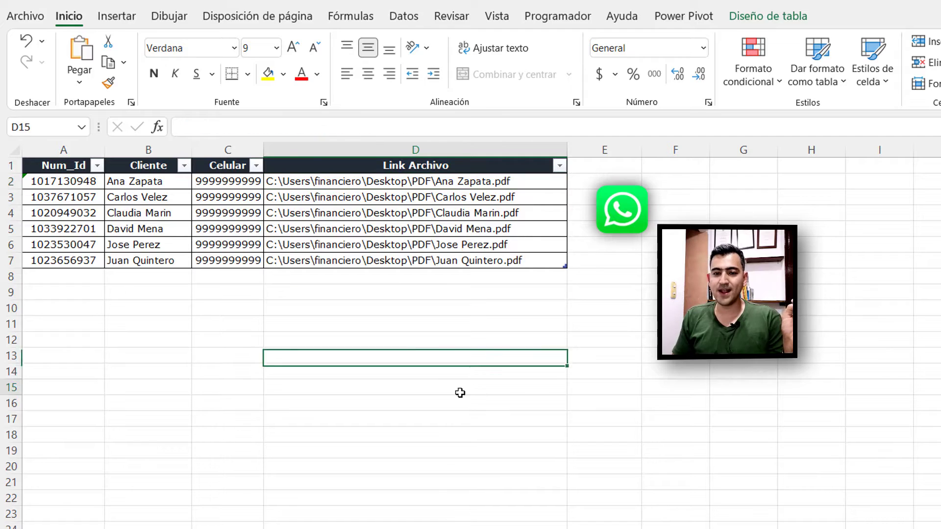
left_click(323, 182)
double_click(314, 182)
key("Escape")
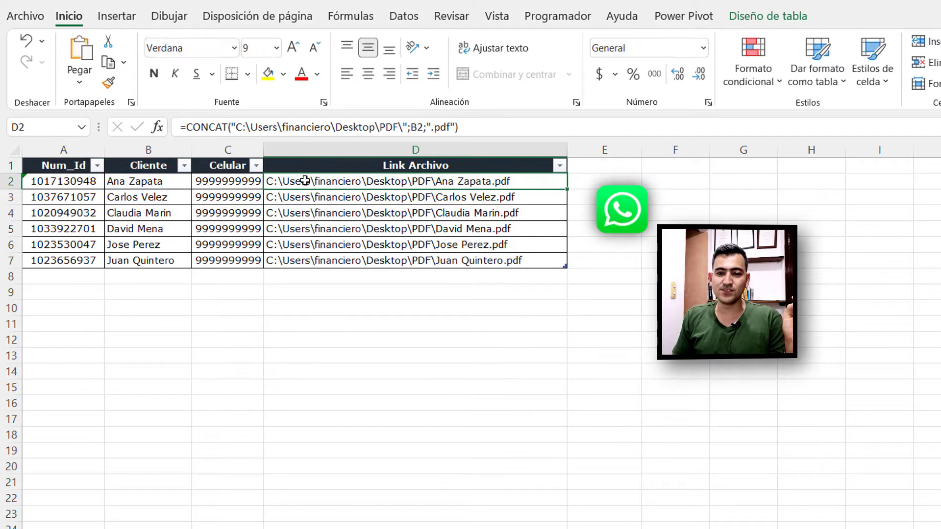
double_click(305, 181)
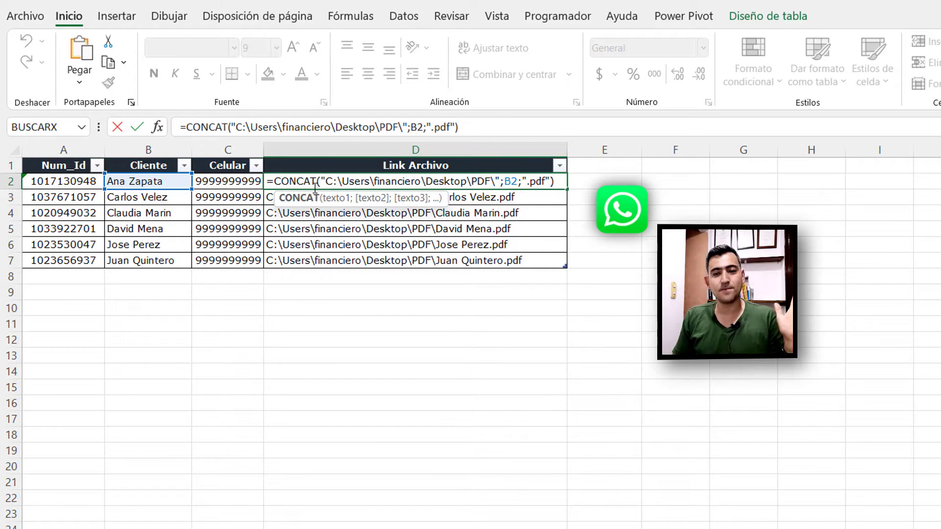
left_click(331, 181)
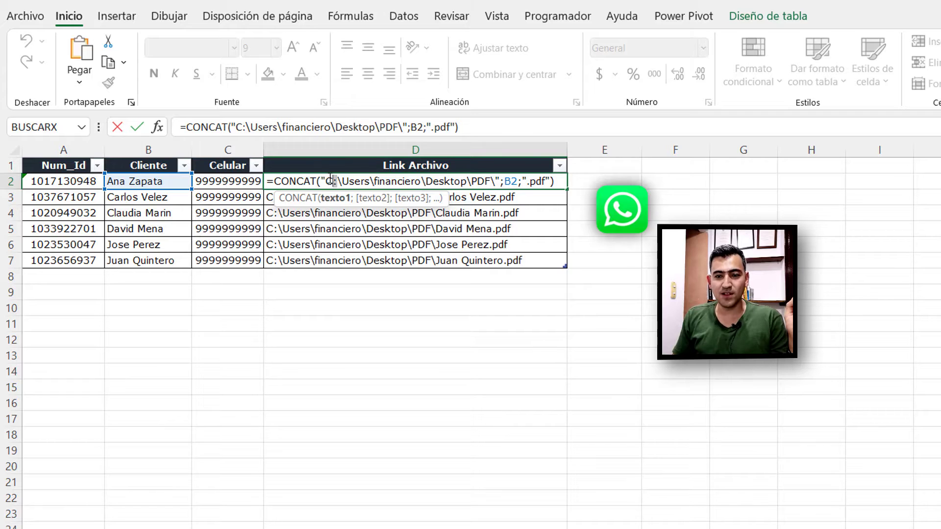
left_click_drag(399, 189, 478, 182)
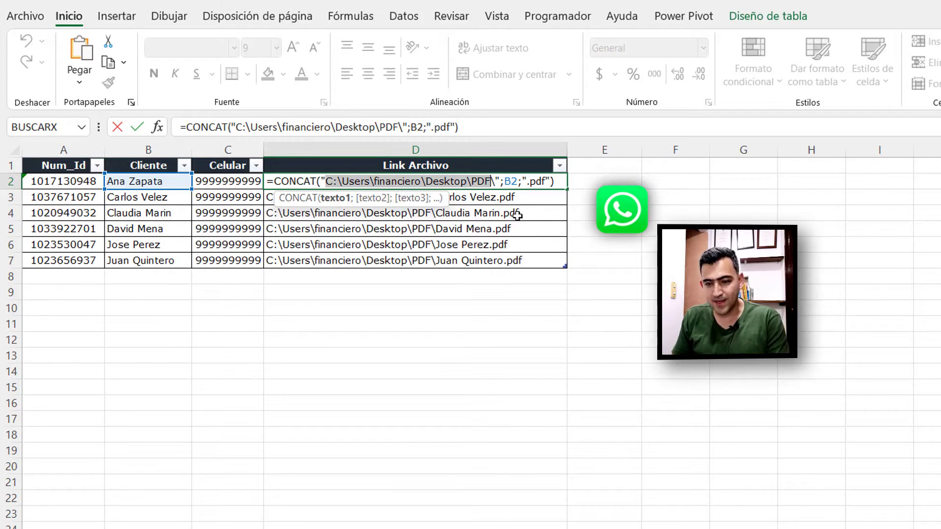
key("ctrl+v")
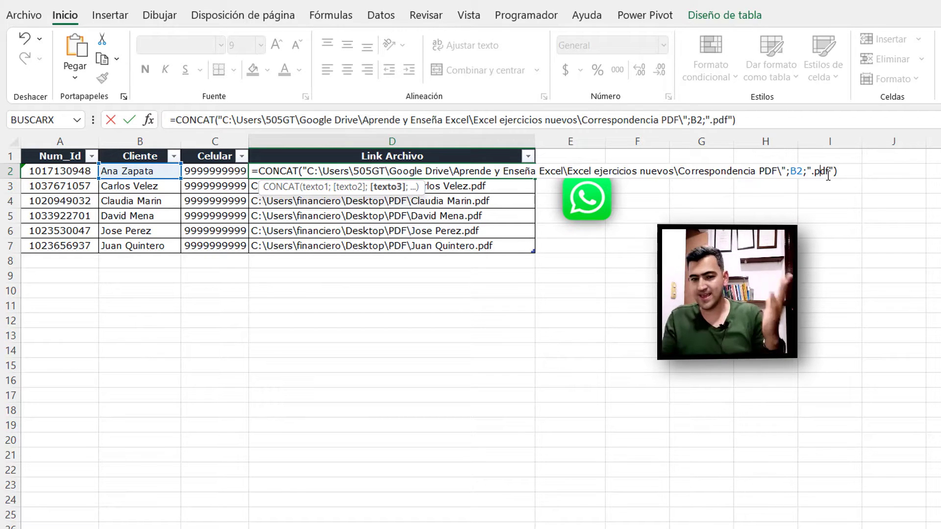
key("Return")
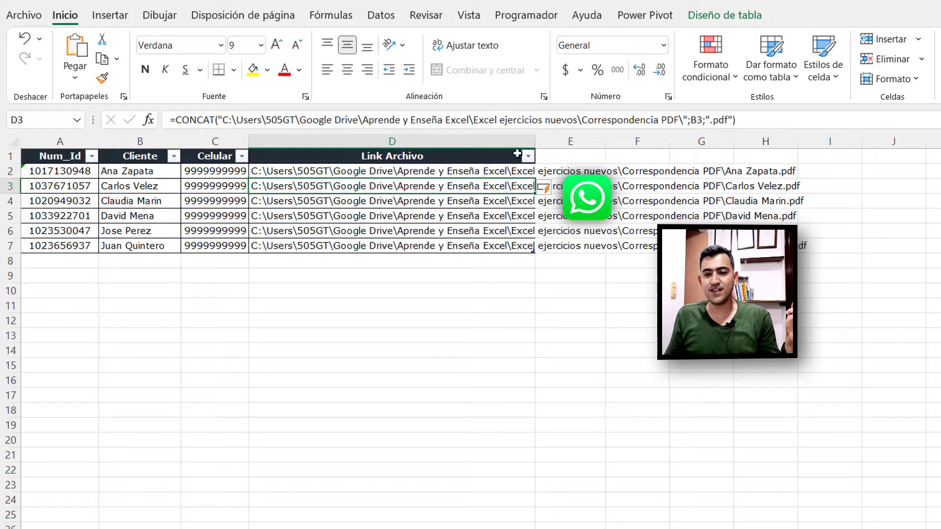
Check the updated Link Archivo formulas in D2 and D7, then select the client table
left_click(375, 171)
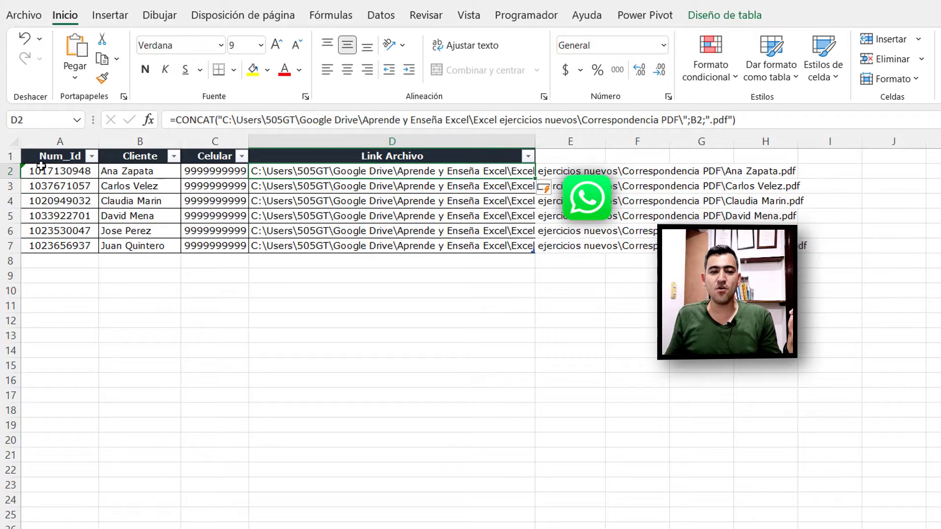
left_click_drag(41, 166, 391, 245)
left_click(390, 245)
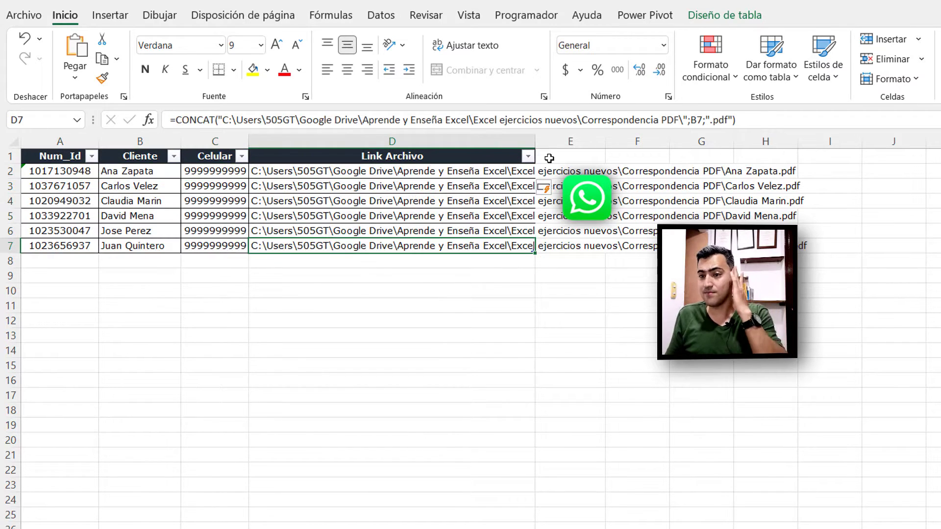
left_click(57, 168)
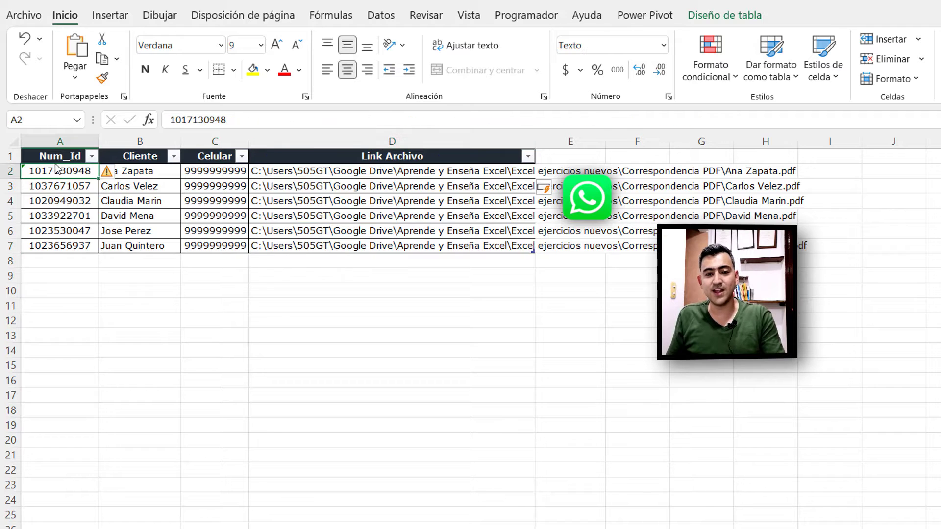
left_click_drag(56, 164, 59, 153)
key("Escape")
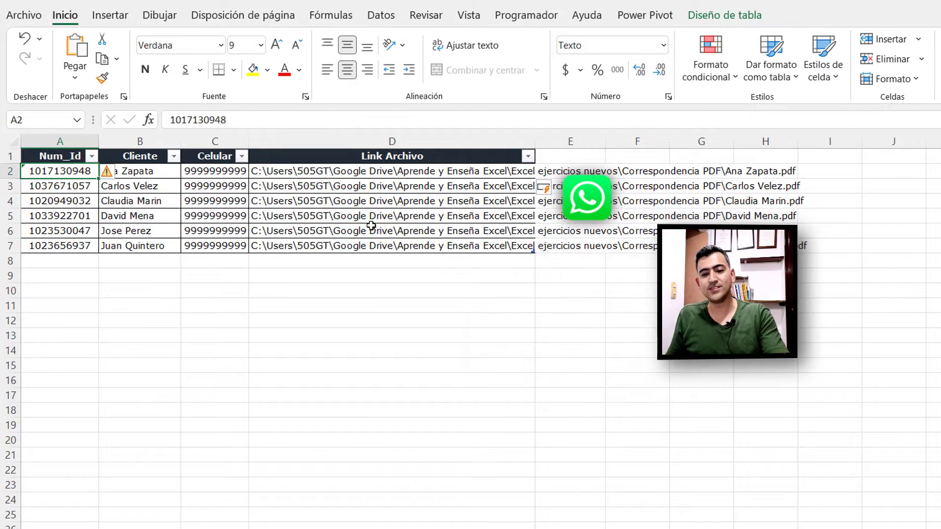
mouse_move(67, 156)
left_mouse_down()
mouse_move(394, 264)
mouse_move(452, 239)
left_mouse_up()
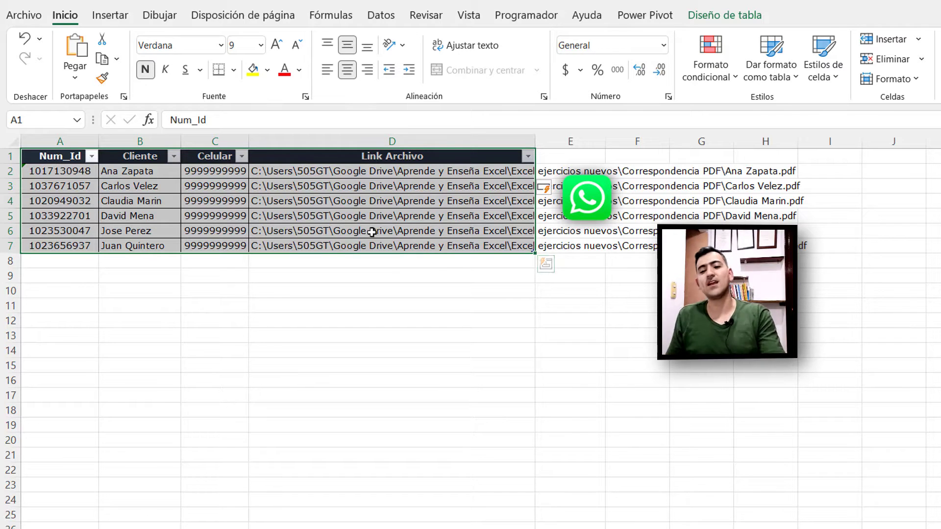
Confirm the table is named BD and drag the WhatsApp icon below it
left_click(722, 25)
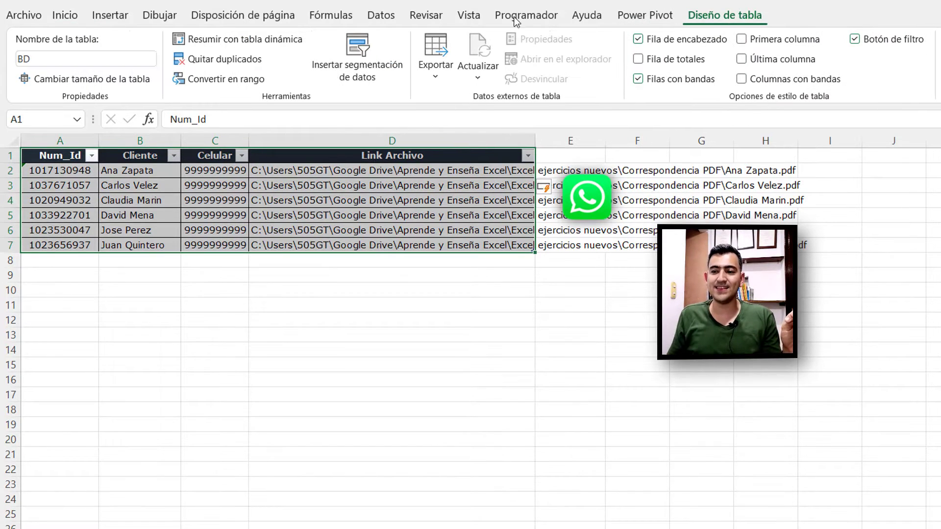
left_click(86, 59)
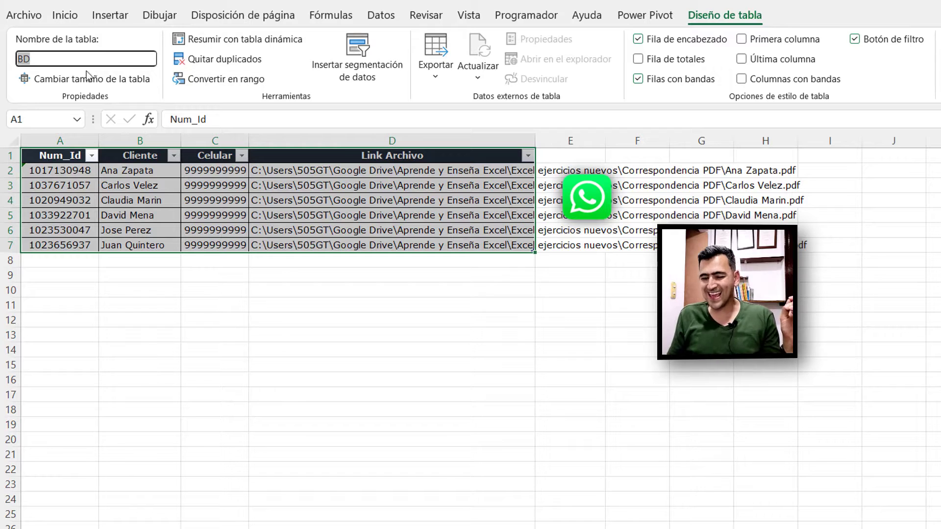
left_click(321, 436)
left_click_drag(576, 231, 563, 332)
left_click(700, 291)
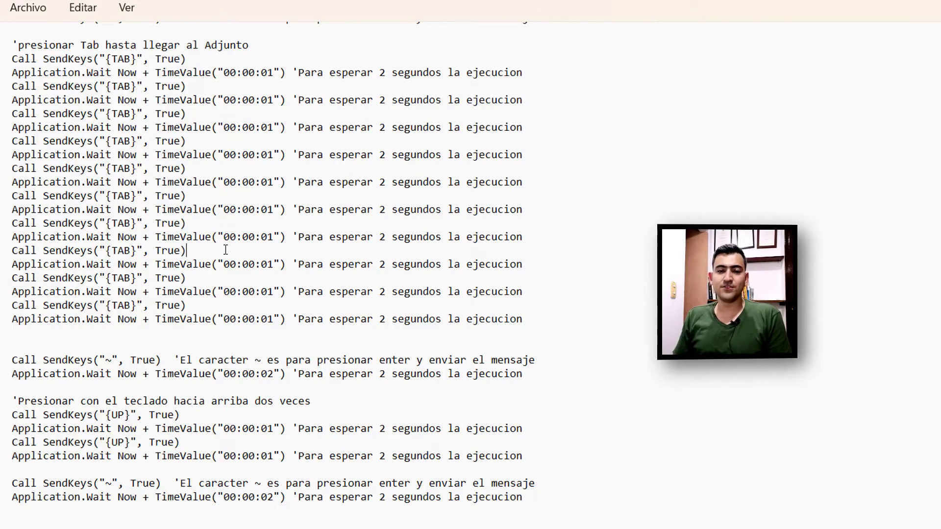
Select all the envioCartera macro code in Notepad and copy it
scroll(226, 247, "up", 2)
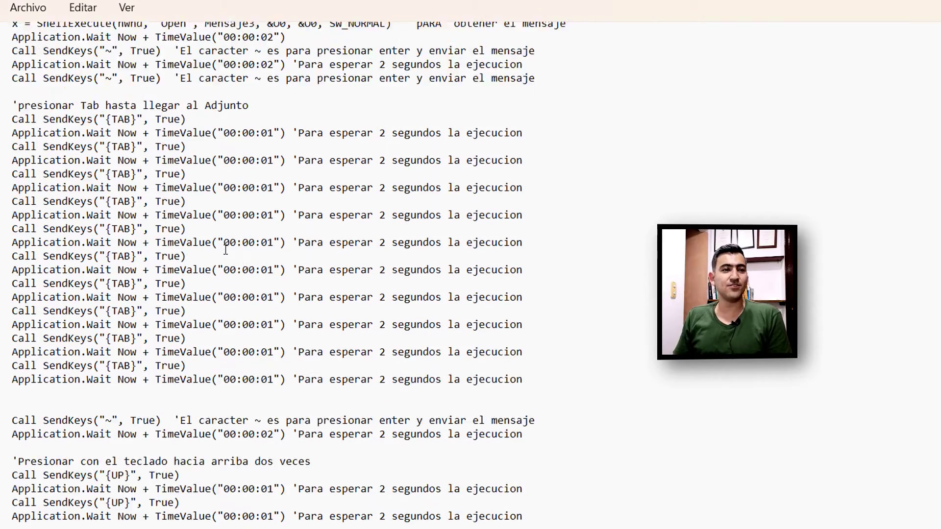
scroll(216, 242, "up", 9)
scroll(189, 237, "up", 6)
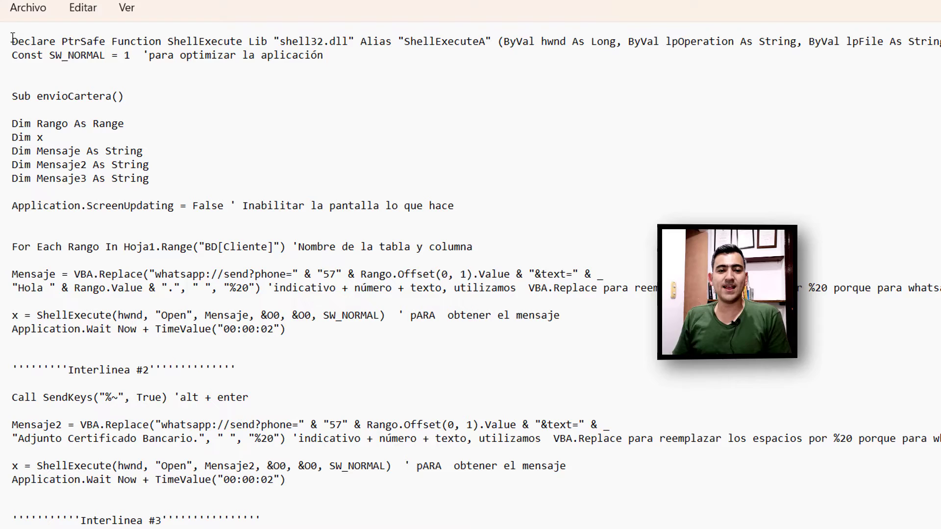
left_click_drag(12, 36, 294, 527)
left_click(31, 55)
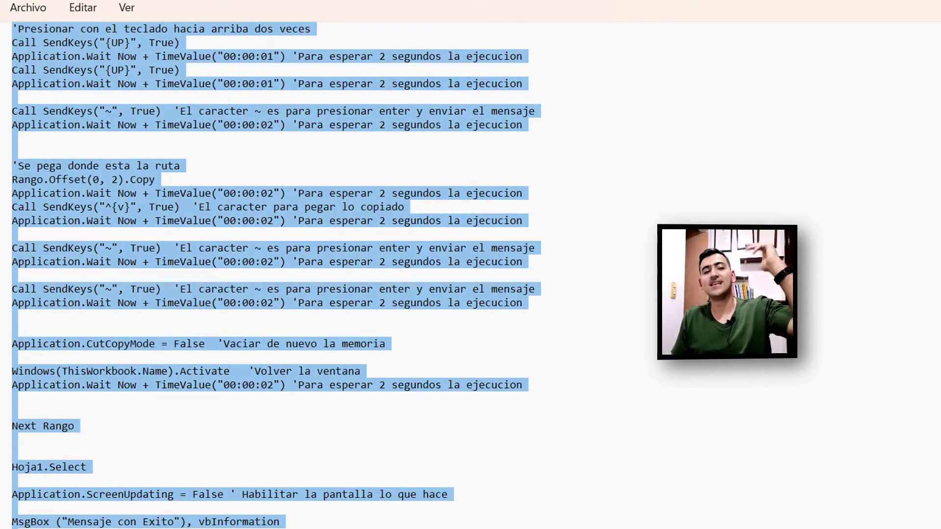
right_click(312, 279)
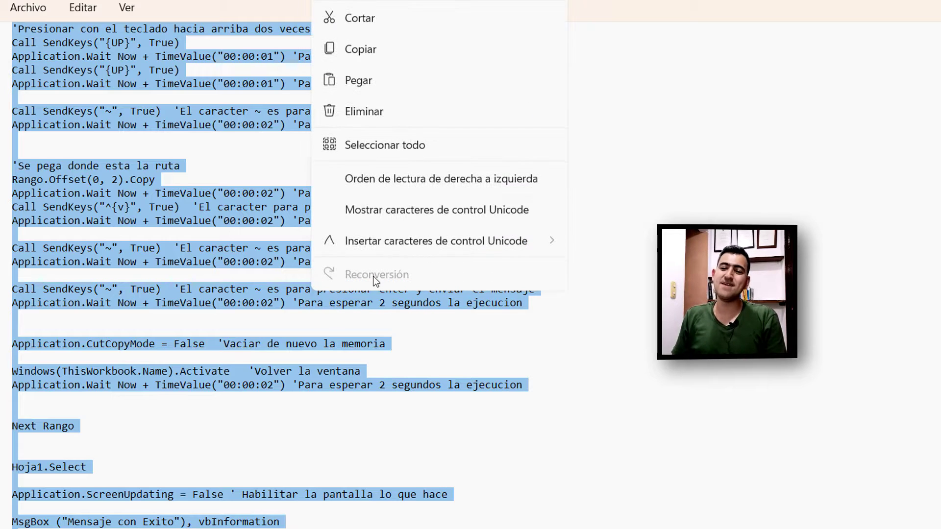
left_click(378, 47)
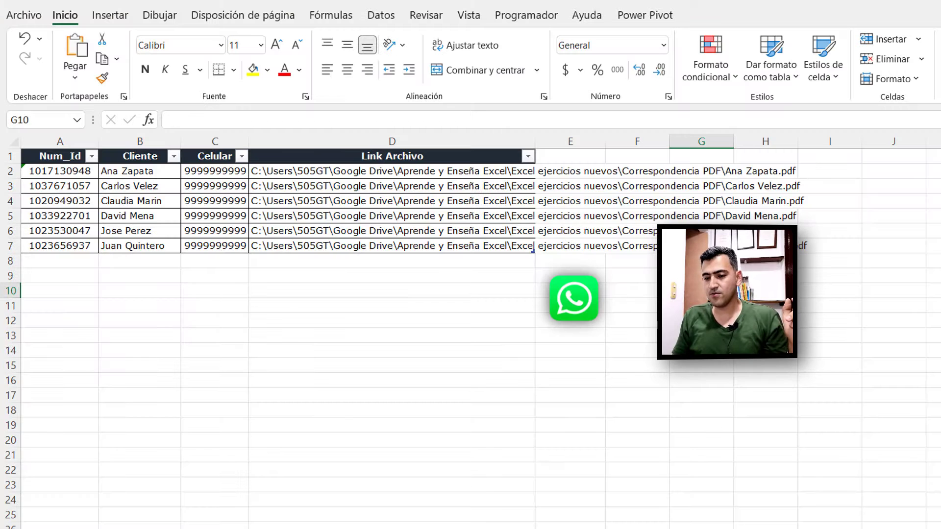
Open the Visual Basic editor, insert a new module, and paste the macro into Módulo2
left_click(336, 419)
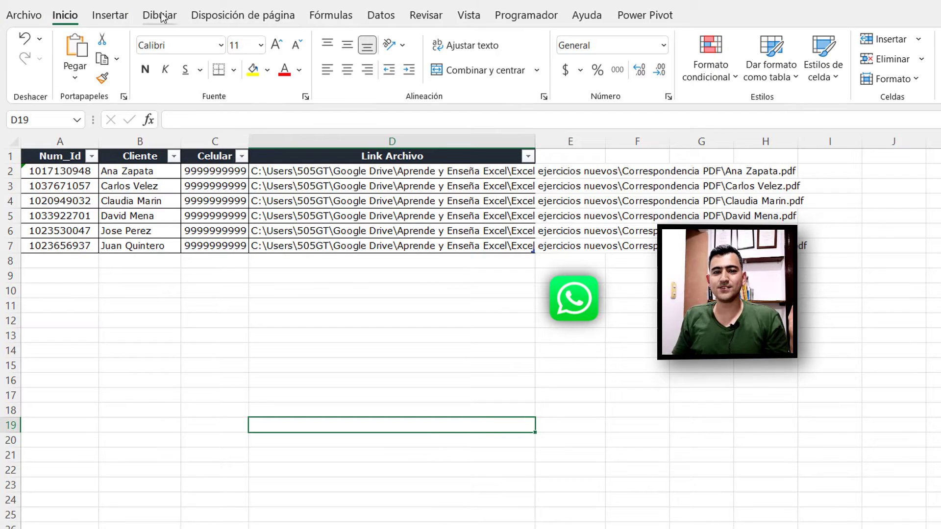
left_click(118, 19)
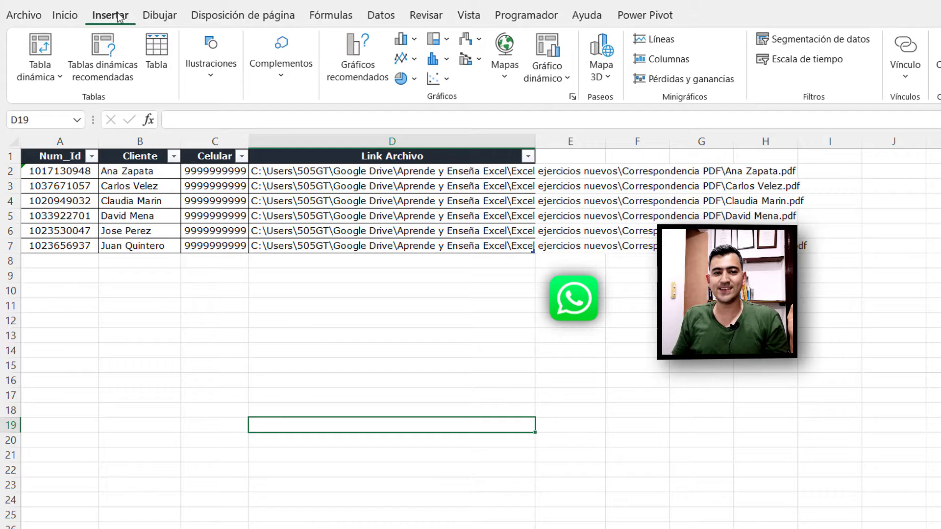
left_click(524, 17)
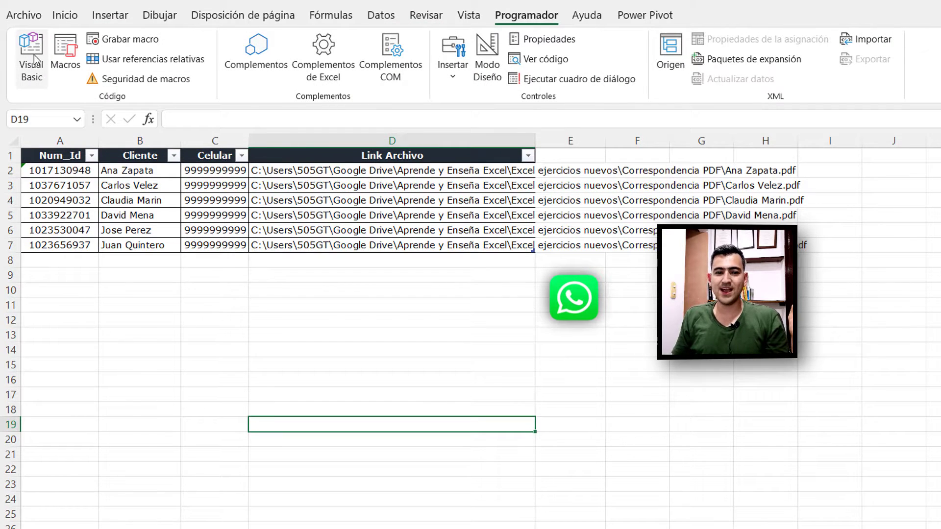
left_click(36, 61)
left_click(147, 5)
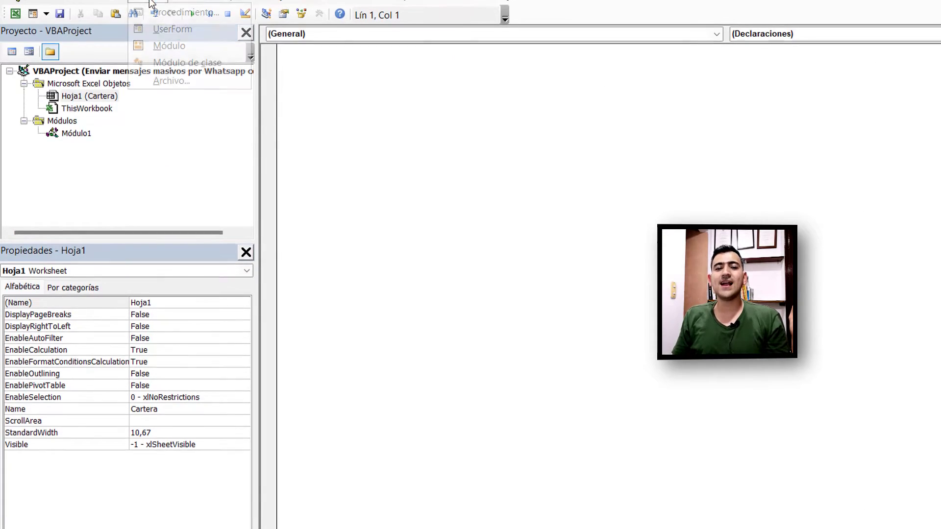
left_click(180, 57)
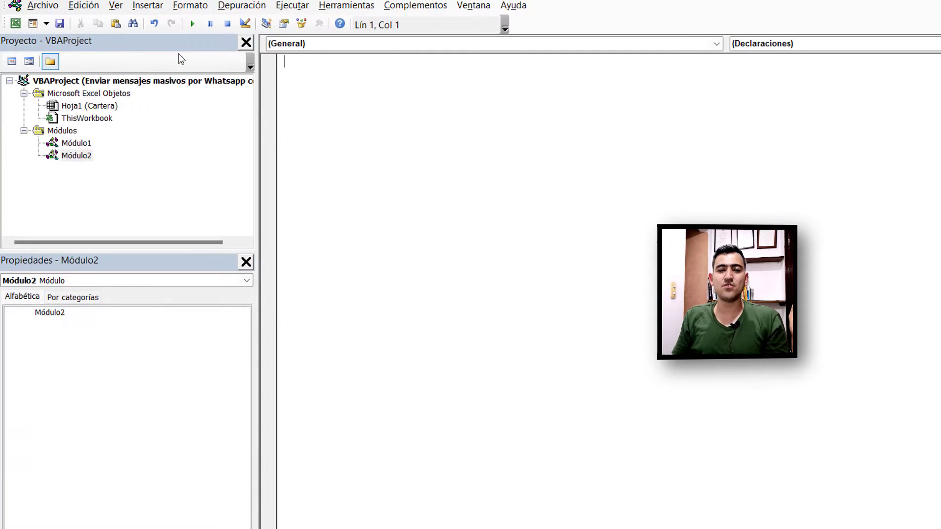
left_click(91, 142)
left_click(385, 136)
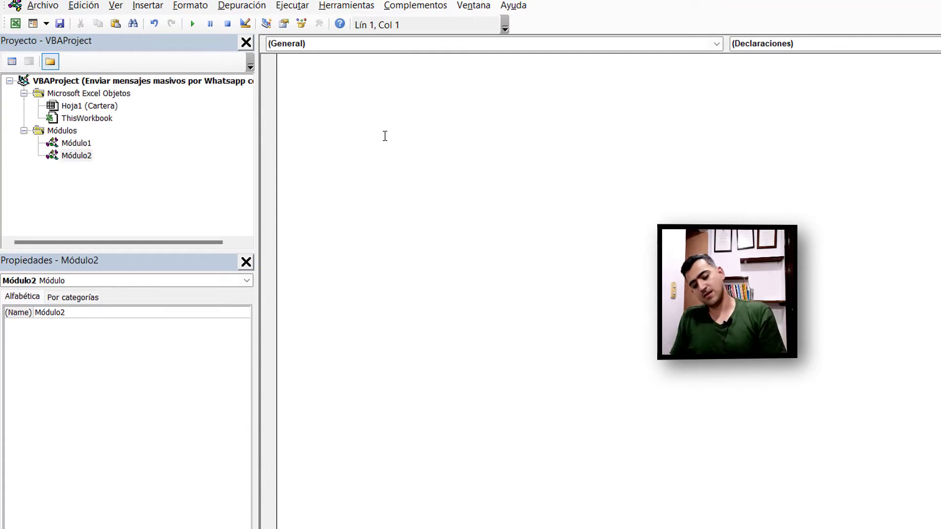
key("ctrl+v")
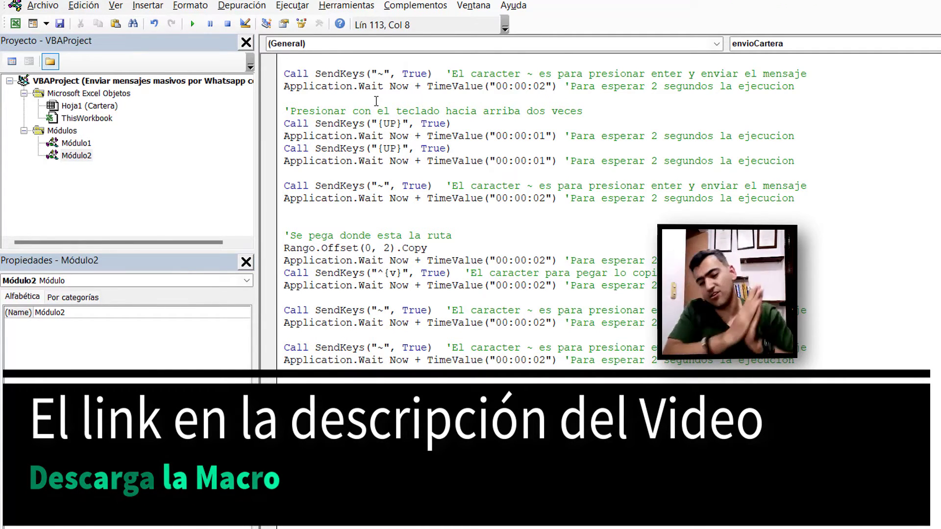
Scroll to the top of Sub envioCartera and mark the 57 country code on the Mensaje line
scroll(696, 125, "up", 3)
scroll(696, 125, "up", 2)
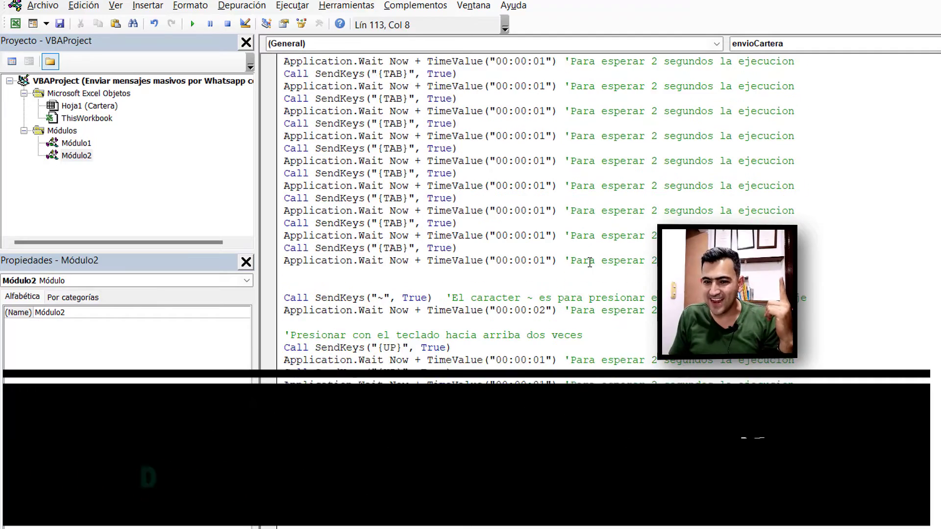
scroll(580, 254, "up", 8)
scroll(579, 255, "up", 10)
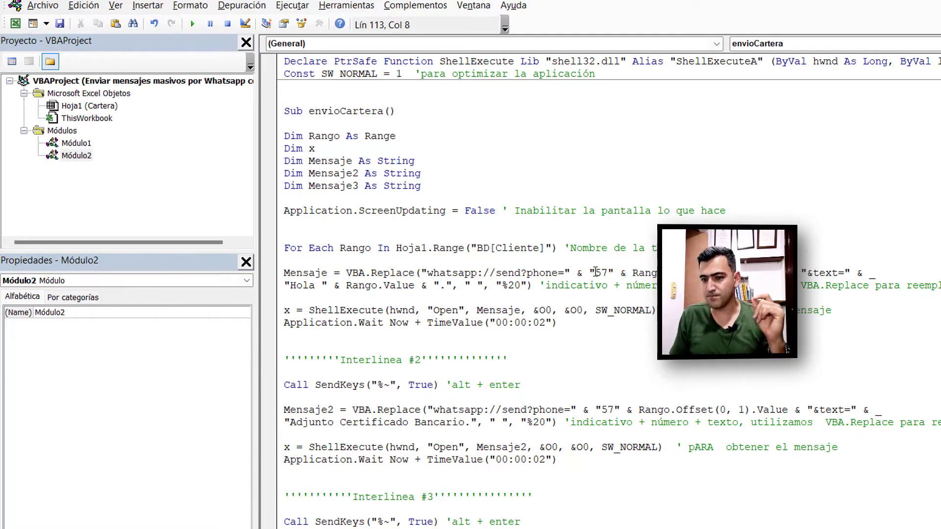
left_click_drag(591, 272, 613, 272)
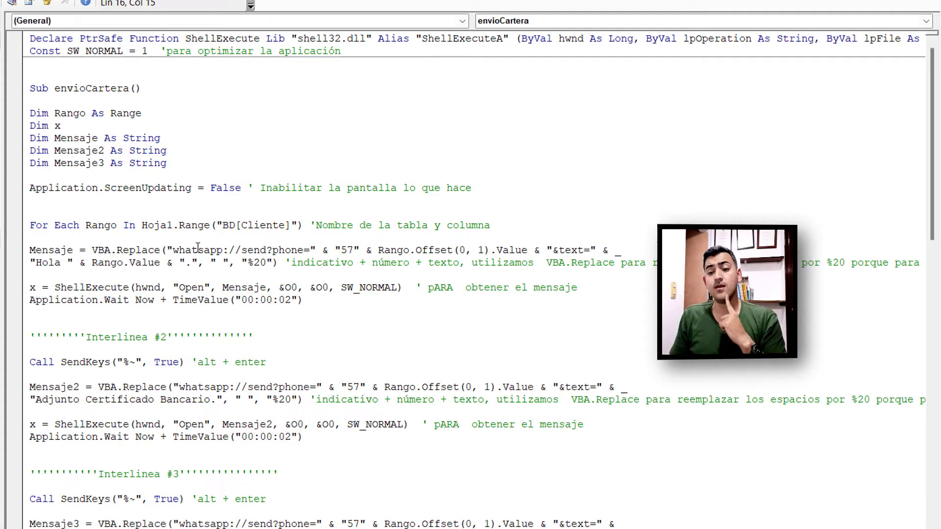
Highlight the BD table name in the envioCartera For Each loop line
left_click(80, 225)
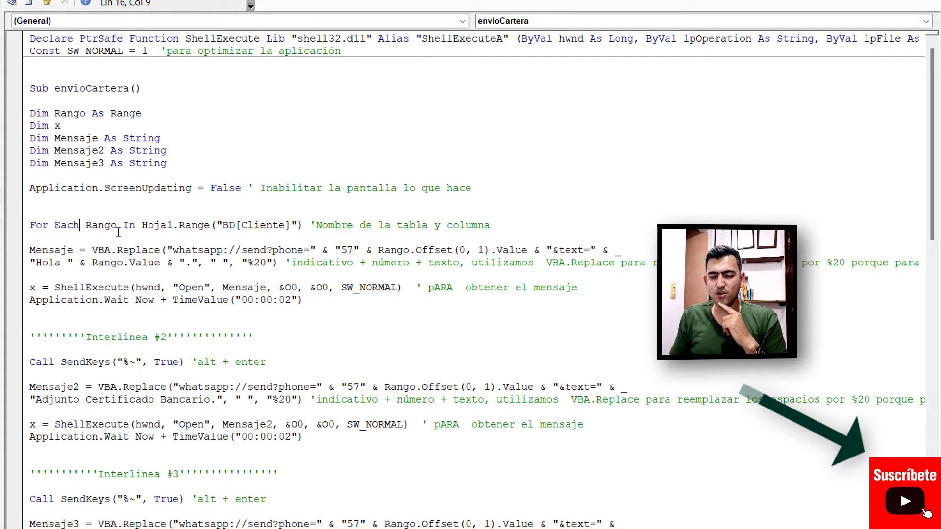
double_click(227, 227)
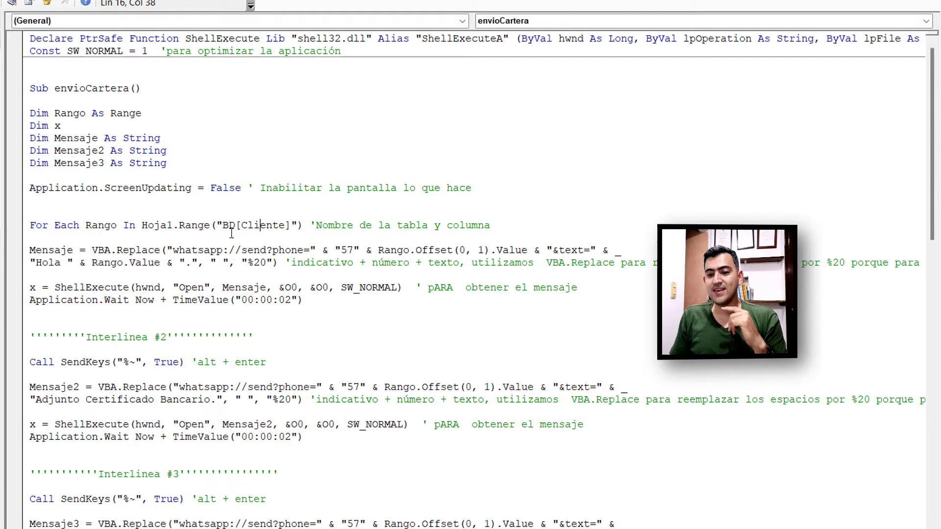
left_click_drag(264, 220, 291, 204)
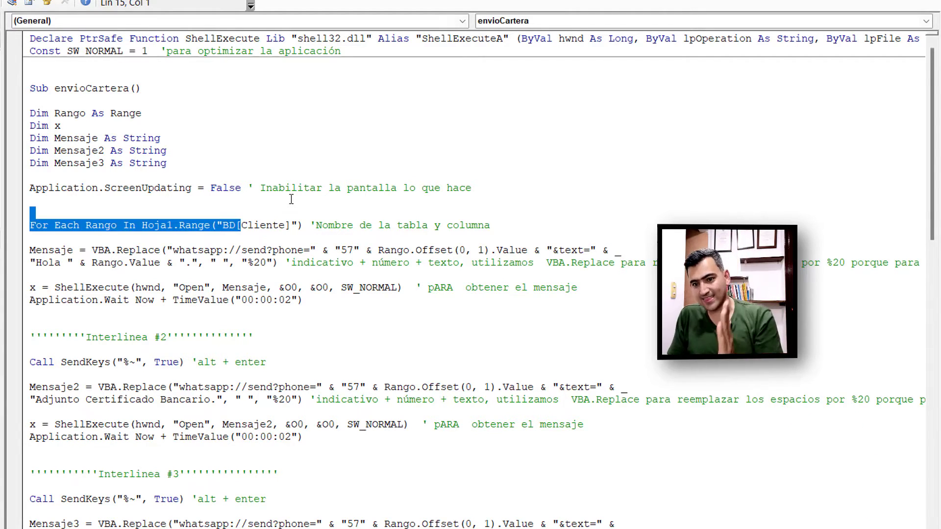
left_click(297, 215)
Scroll down through the Interlinea #2 and #3 WhatsApp message code
scroll(282, 279, "down", 1)
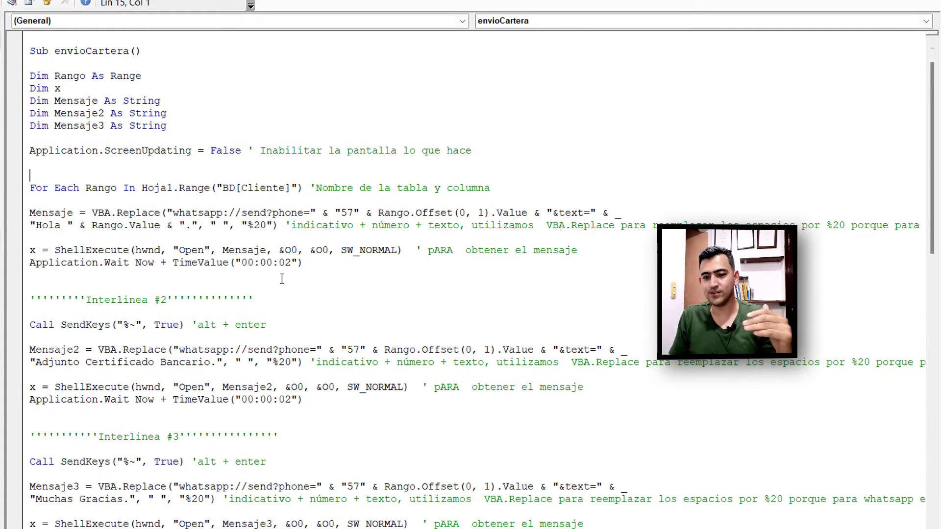
scroll(281, 279, "down", 1)
scroll(220, 284, "down", 1)
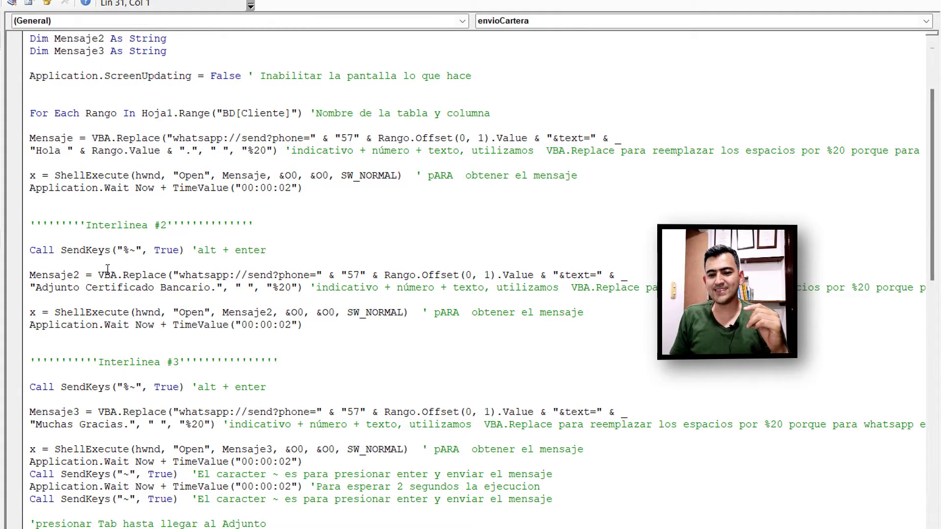
scroll(62, 312, "down", 1)
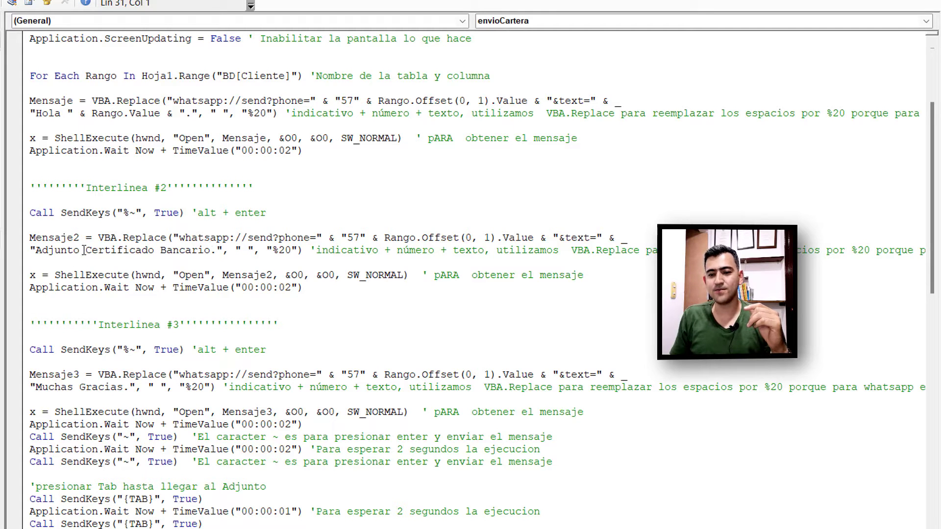
scroll(171, 250, "down", 1)
scroll(98, 250, "down", 2)
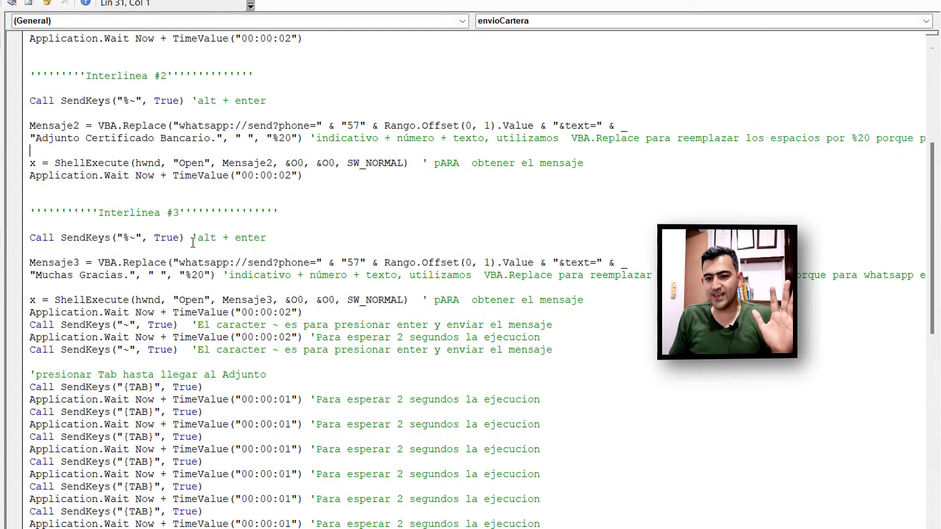
scroll(39, 250, "down", 1)
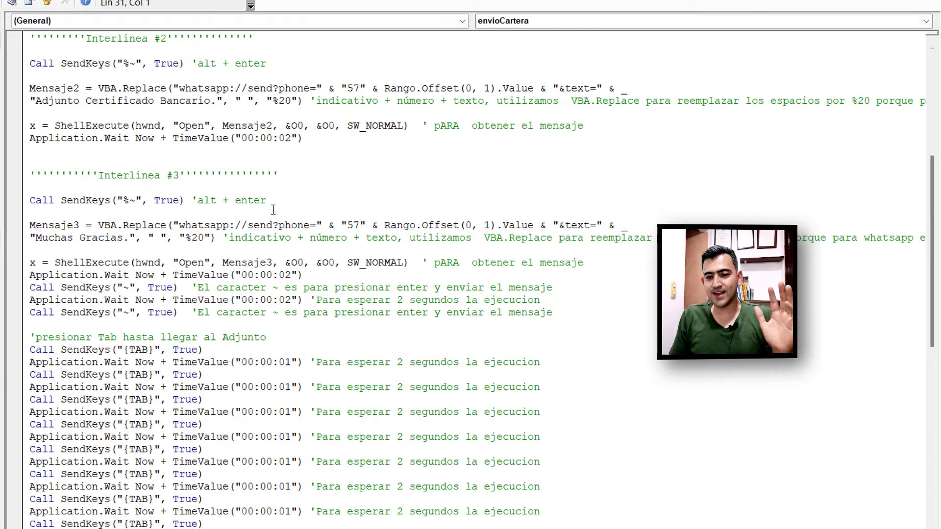
scroll(179, 226, "down", 2)
scroll(129, 240, "down", 1)
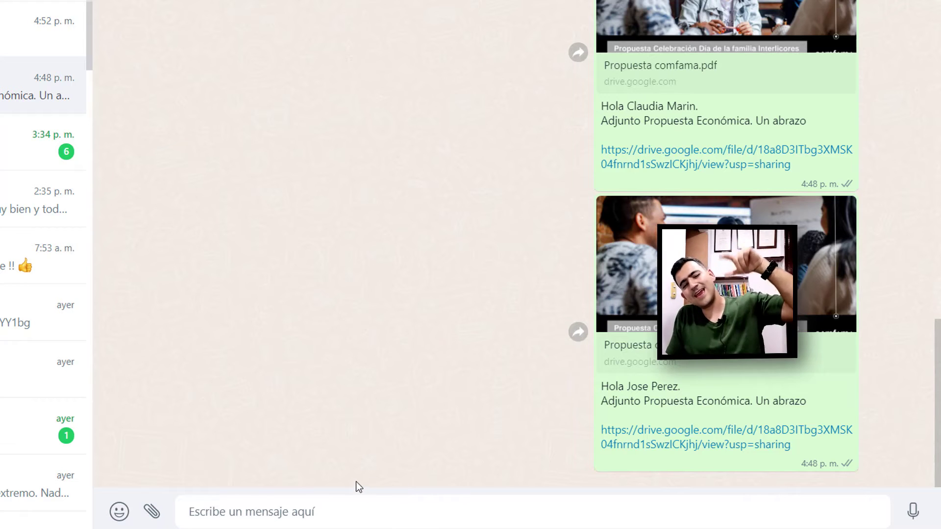
Open the chat's attachment options and mark the two up-arrow keystroke lines in the macro
left_click(150, 511)
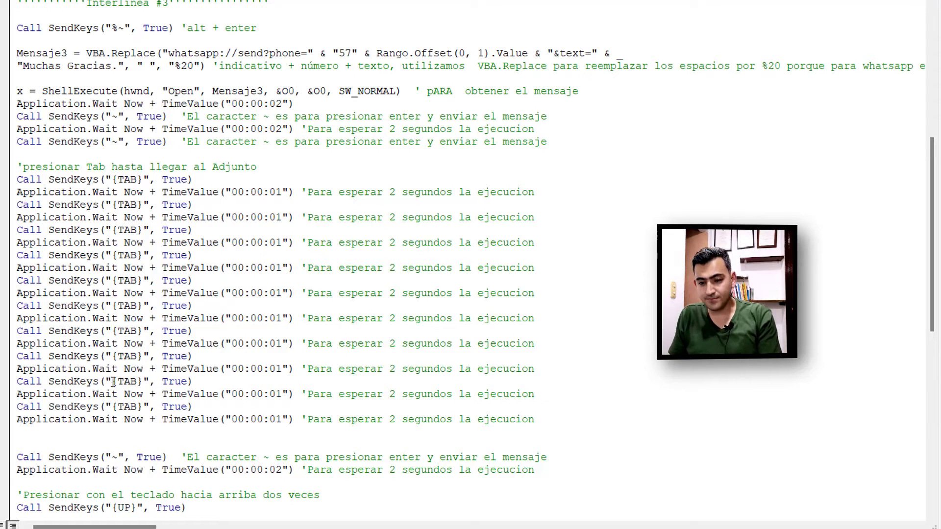
scroll(67, 389, "down", 3)
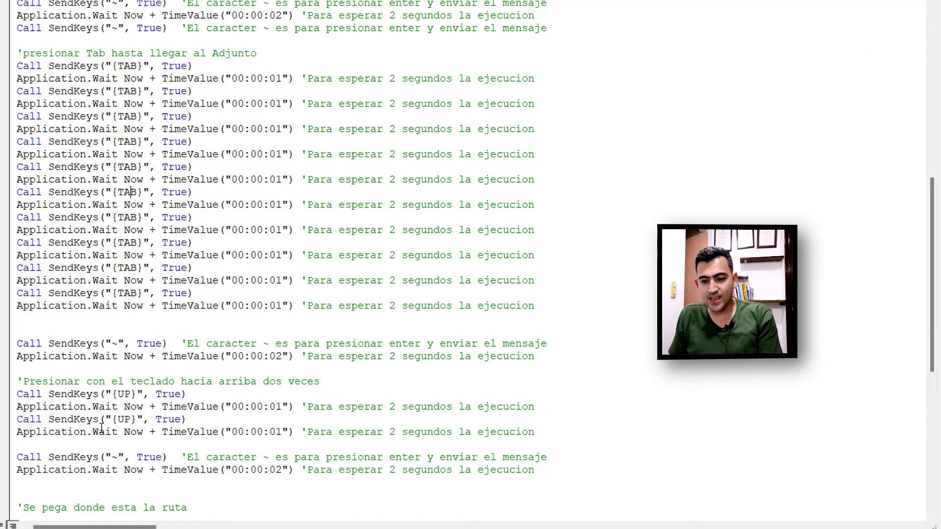
scroll(67, 390, "down", 1)
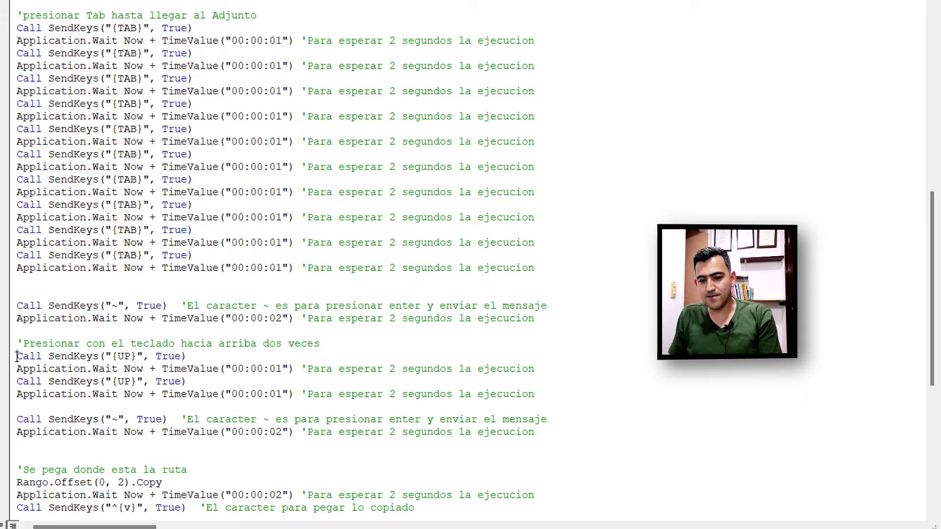
left_click_drag(17, 356, 269, 403)
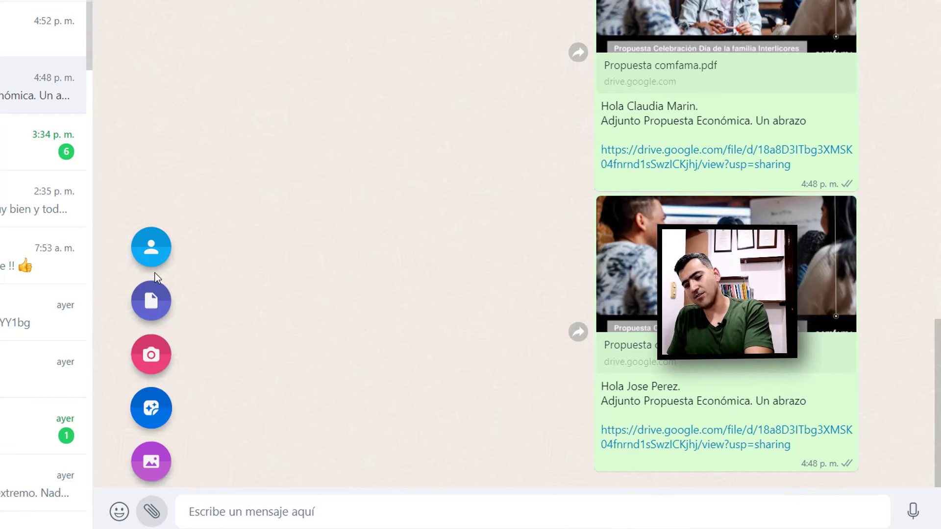
Open the document file picker, then cancel it without choosing a file
left_click(155, 303)
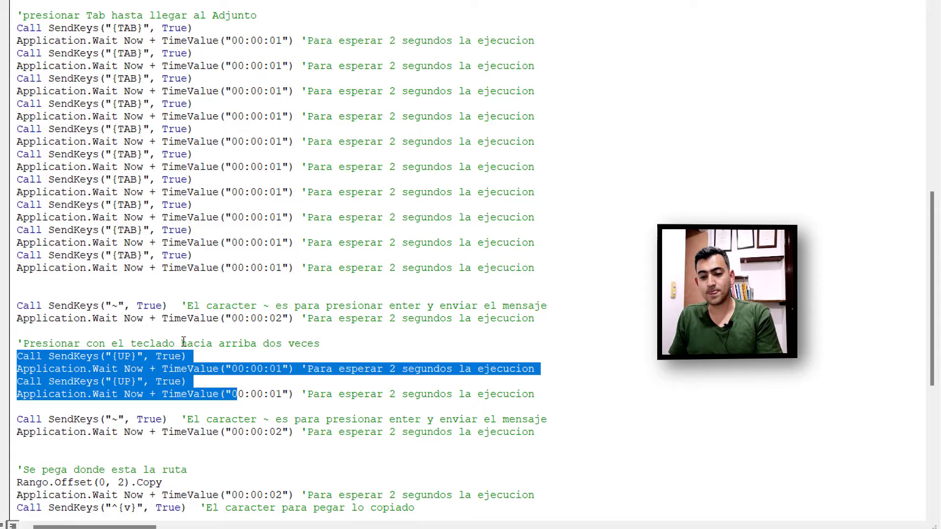
scroll(138, 364, "down", 1)
scroll(138, 363, "down", 1)
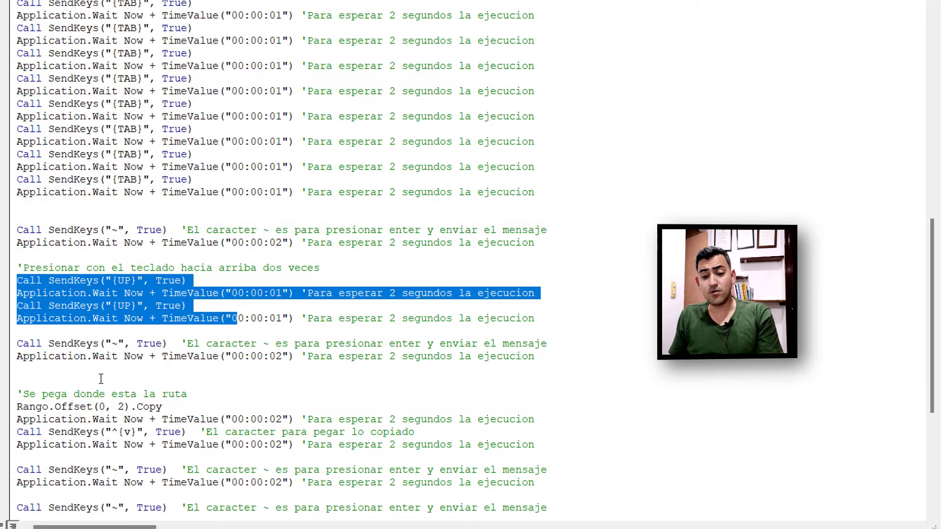
scroll(101, 379, "down", 3)
left_click(43, 292)
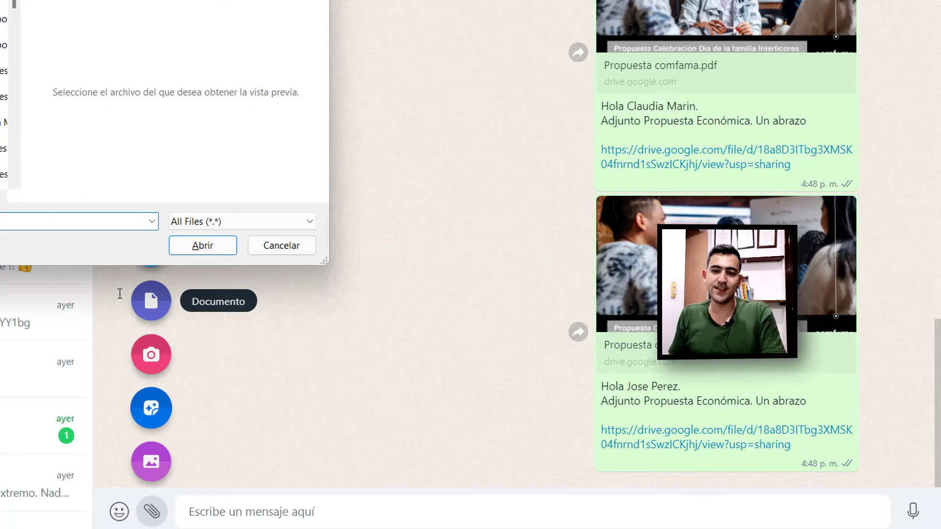
left_click(286, 234)
left_click(290, 248)
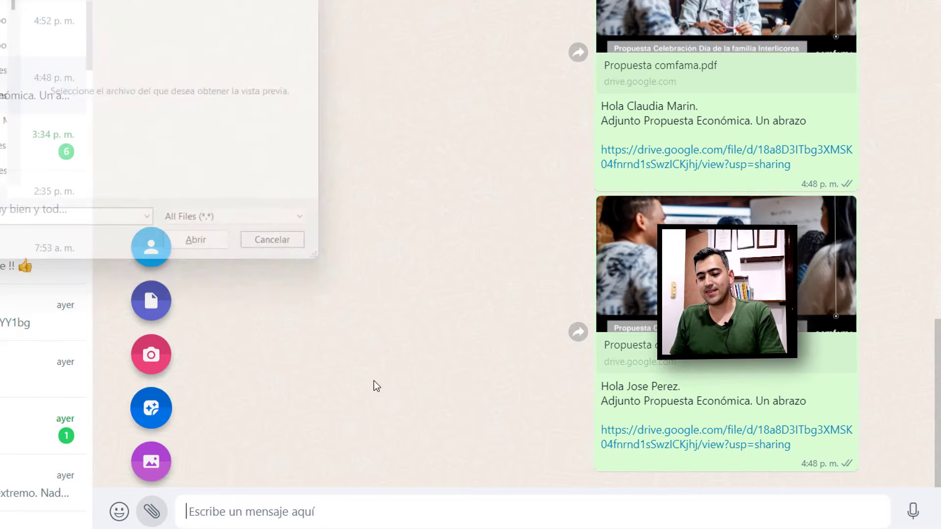
Inspect the client names in B2:B7, the phone number in C2 and the file path in D2
left_click(356, 490)
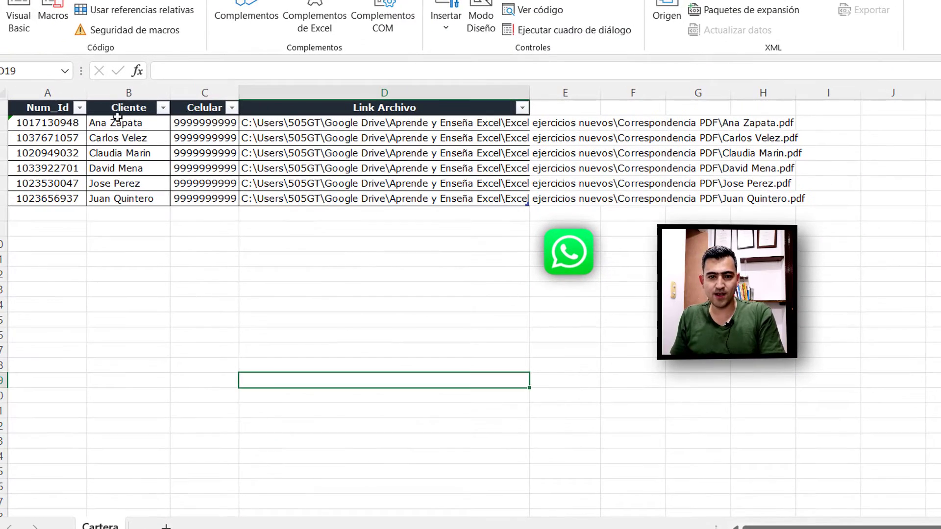
left_click(119, 101)
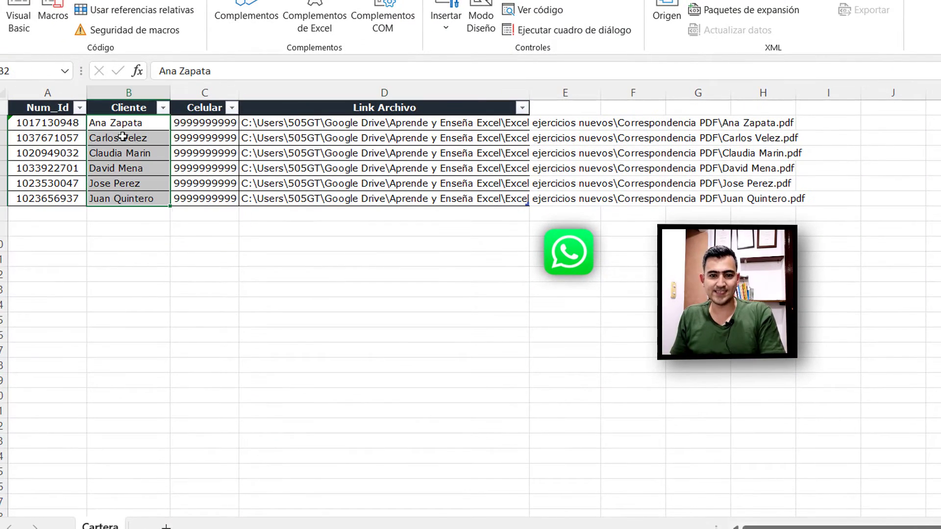
left_click(196, 121)
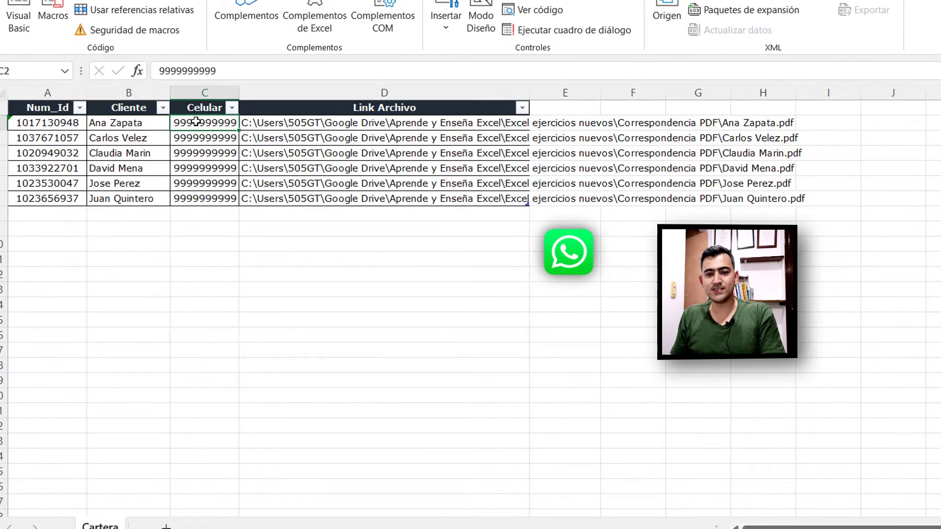
left_click(306, 126)
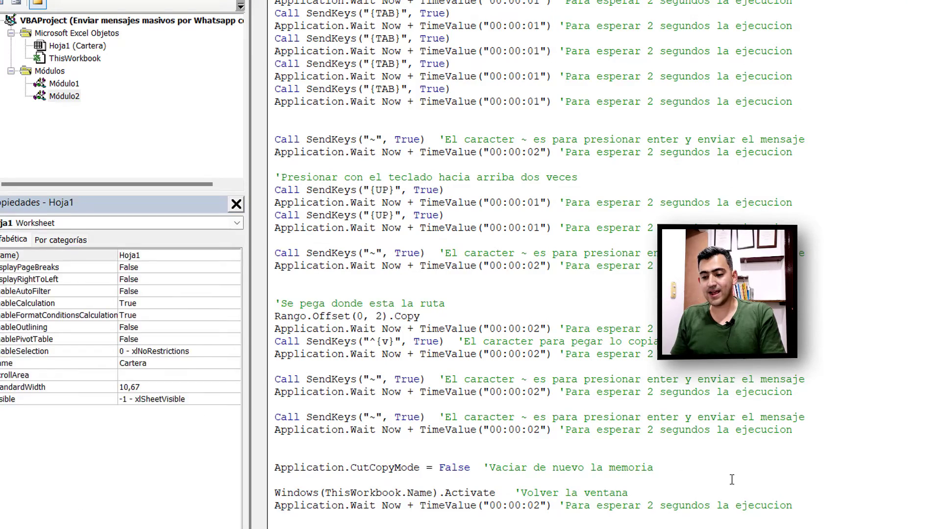
Scroll through Módulo2's WhatsApp sending macro code in the VBA editor to review it
scroll(563, 412, "down", 2)
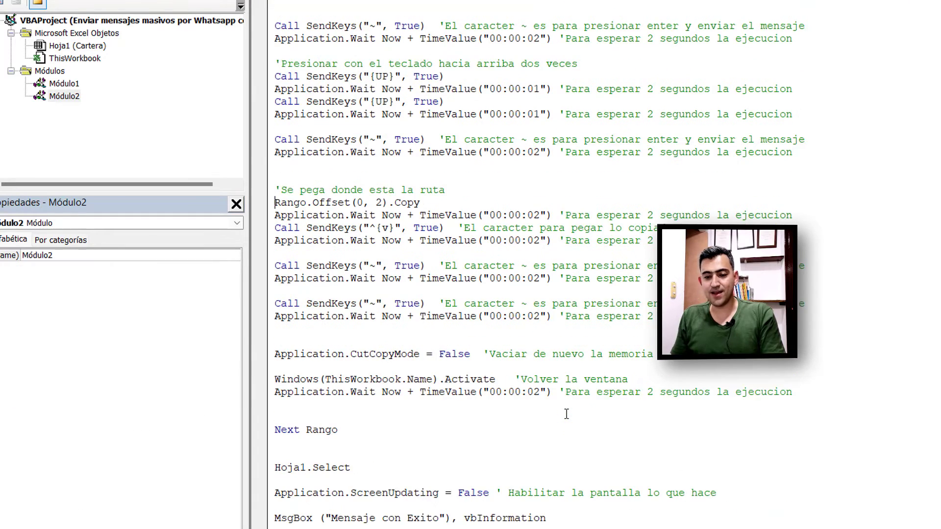
scroll(566, 414, "down", 1)
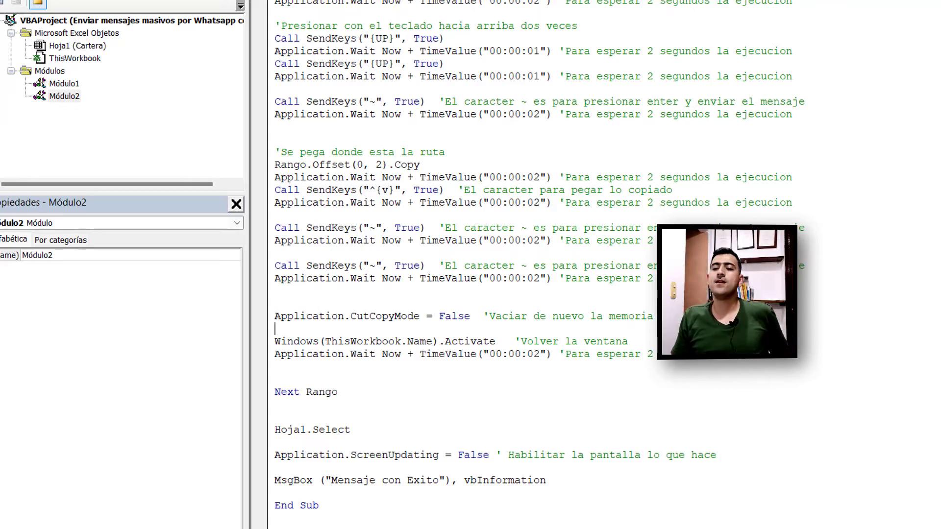
scroll(825, 315, "up", 5)
scroll(826, 314, "up", 5)
scroll(826, 314, "up", 5)
scroll(826, 314, "up", 5)
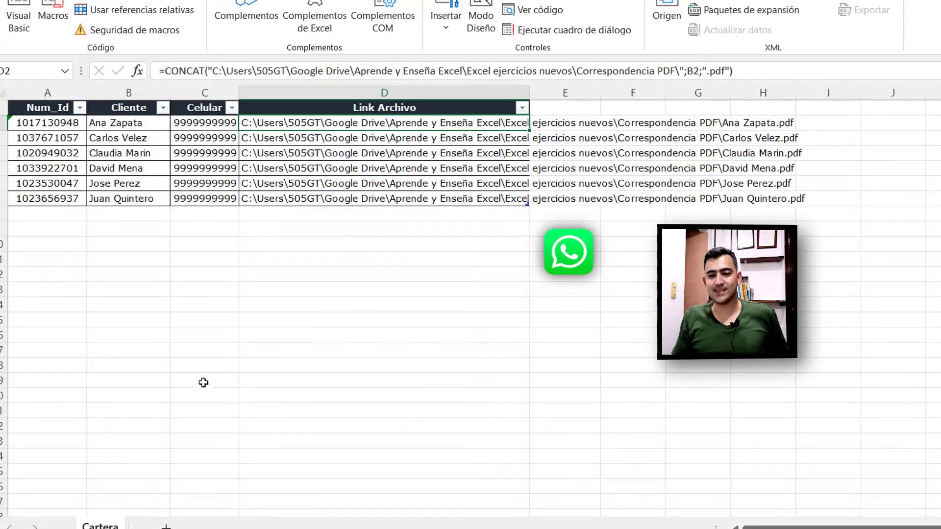
Assign the envioCartera macro to the WhatsApp icon image on the Cartera sheet
left_click(203, 382)
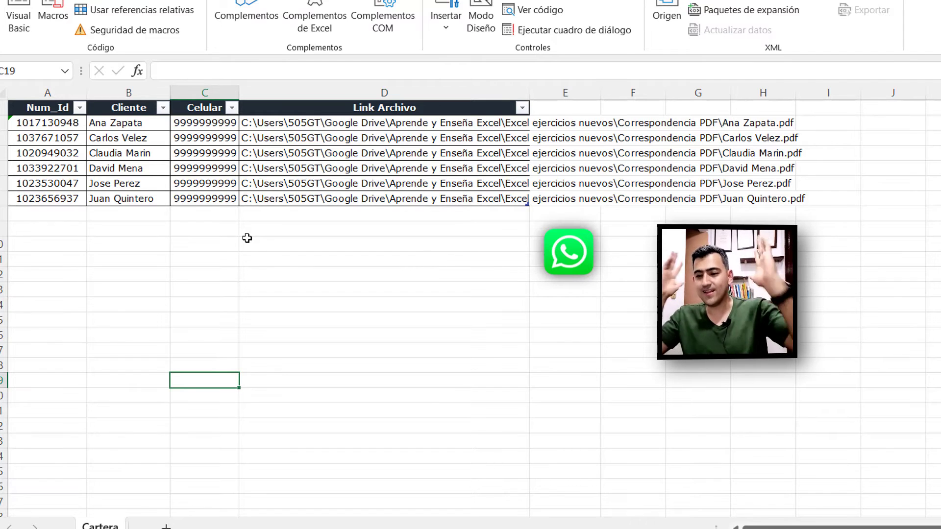
right_click(564, 254)
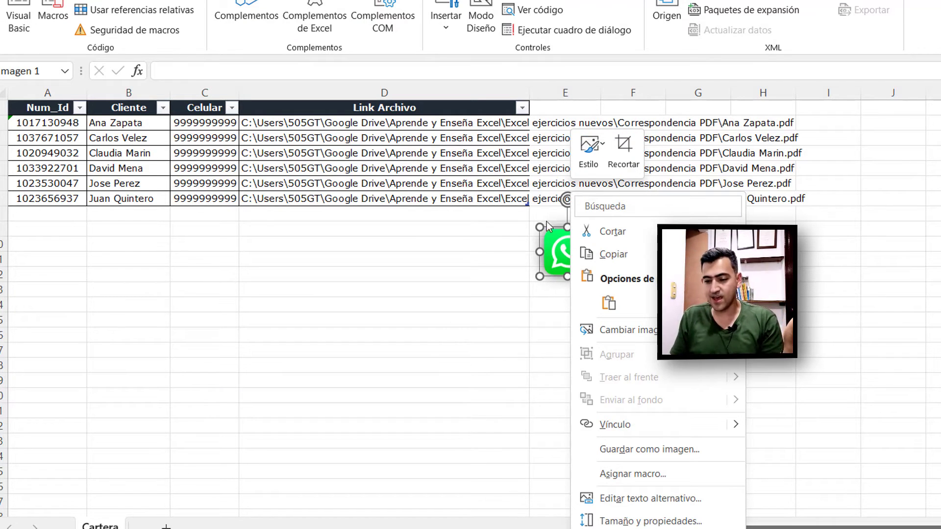
left_click(633, 473)
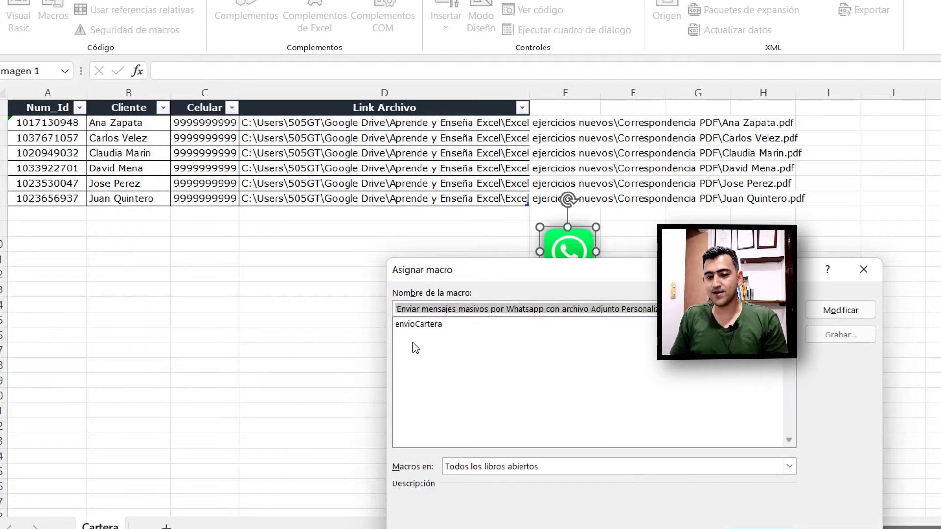
left_click(422, 325)
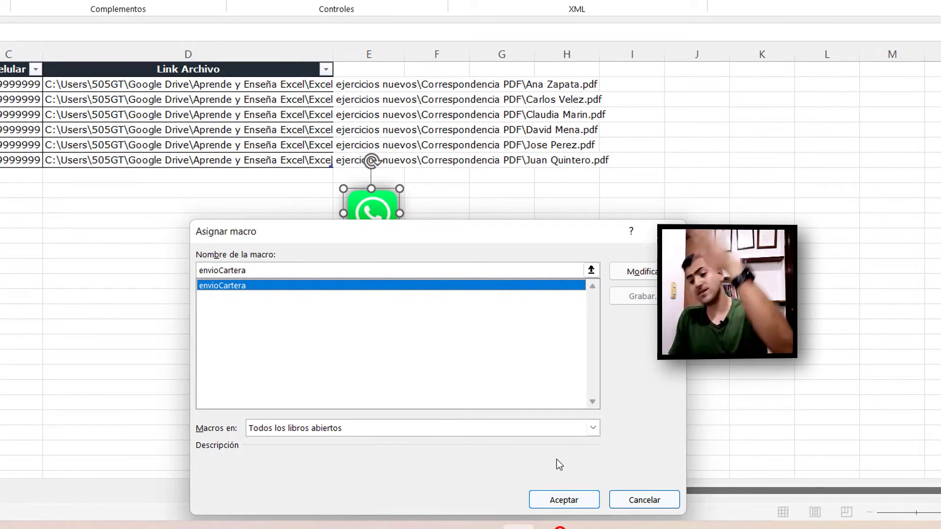
left_click(561, 498)
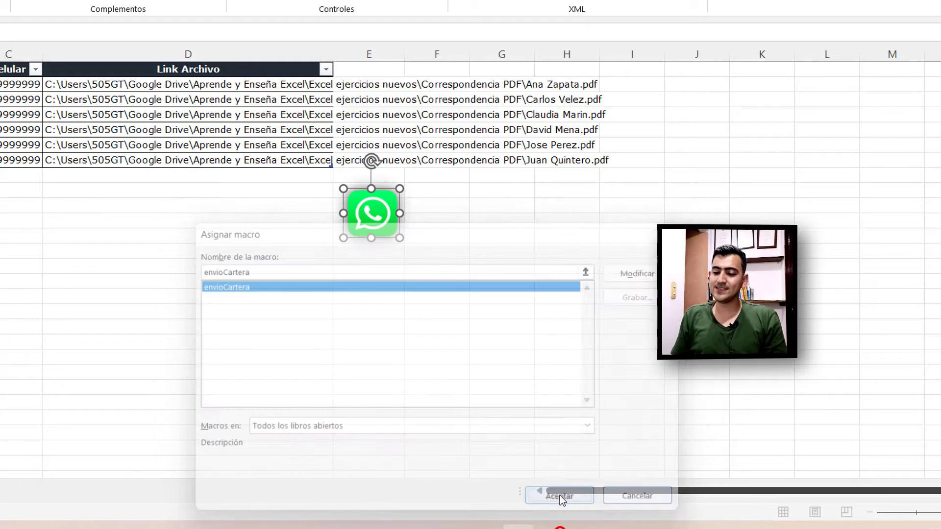
left_click(443, 359)
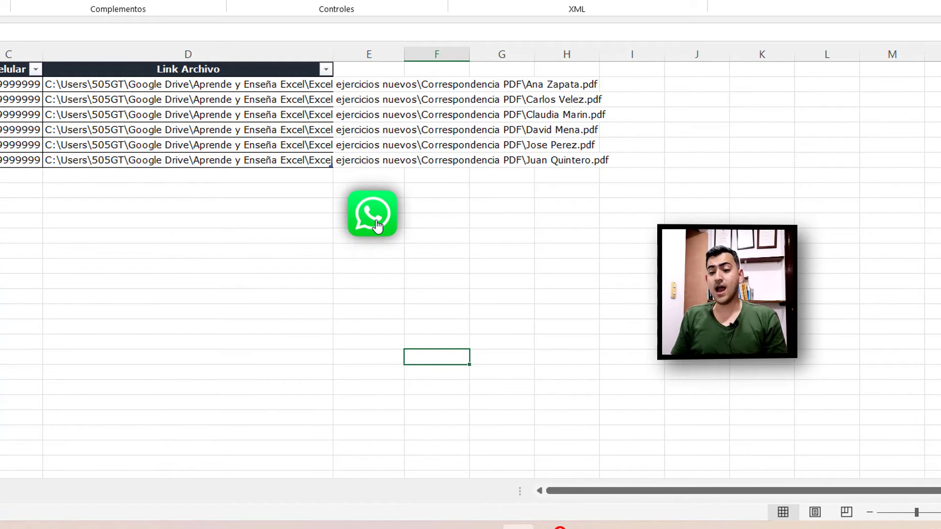
Check the client phone numbers in C2:C7, then run envioCartera from the WhatsApp icon
left_click_drag(20, 84, 22, 158)
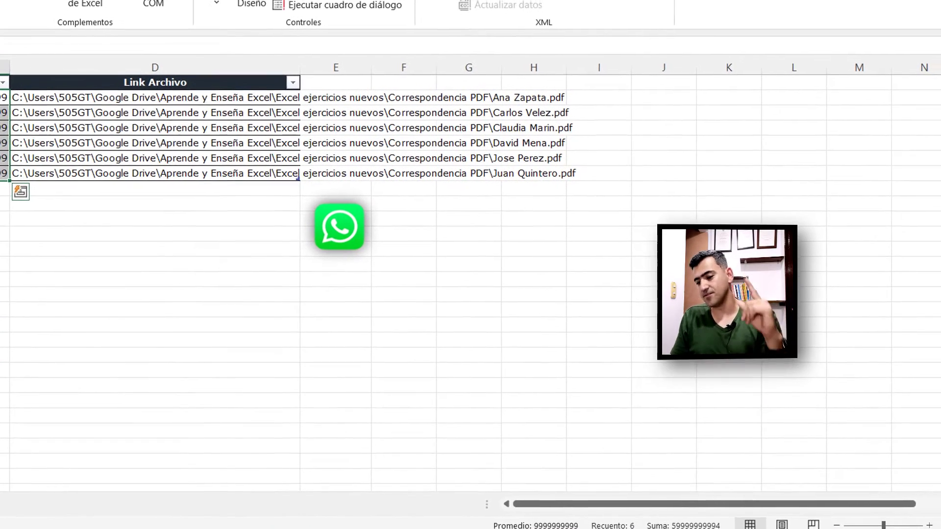
left_click(189, 221)
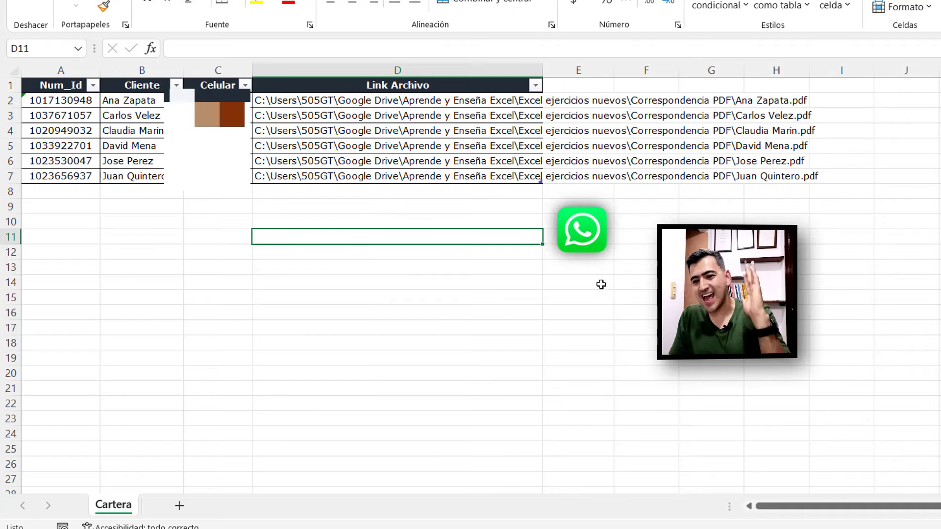
left_click(573, 235)
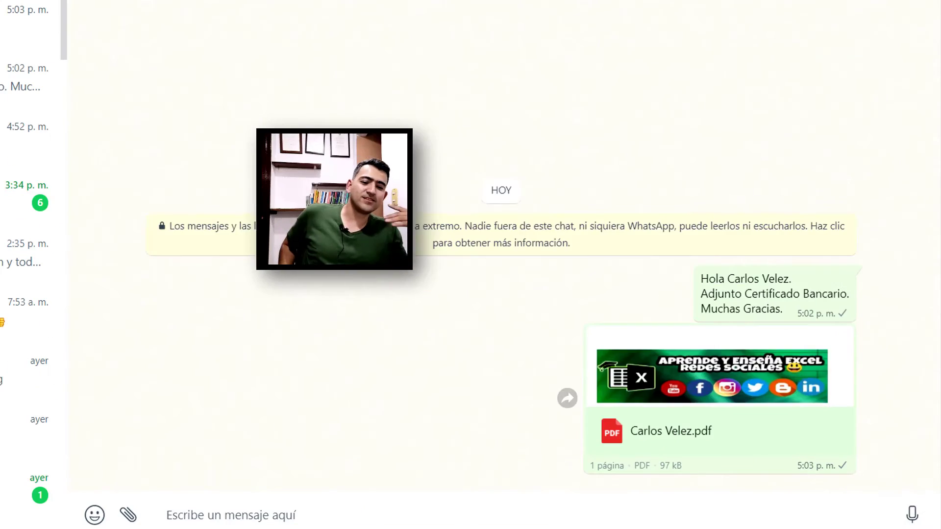
Send the first client the greeting plus their PDF captioned 'Adjunto Certificado Bancario. Muchas Gracias.'
key("Return")
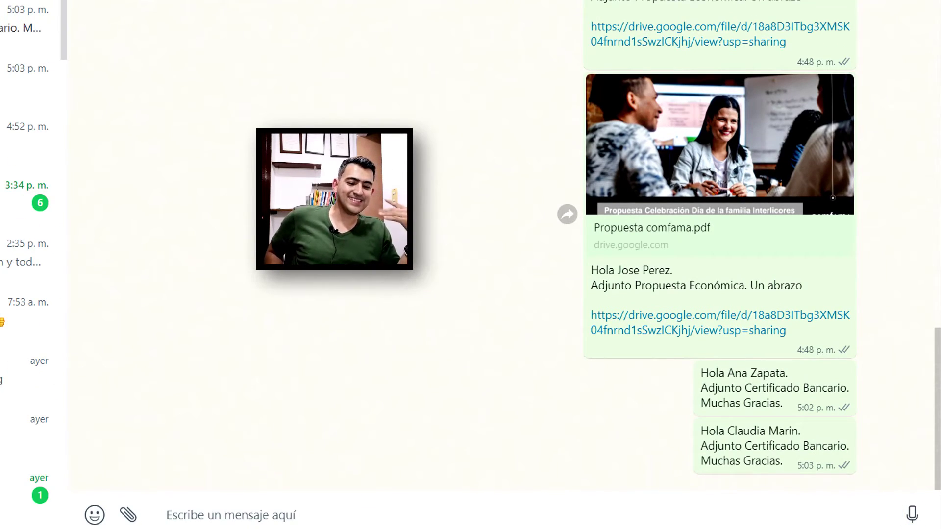
left_click(128, 514)
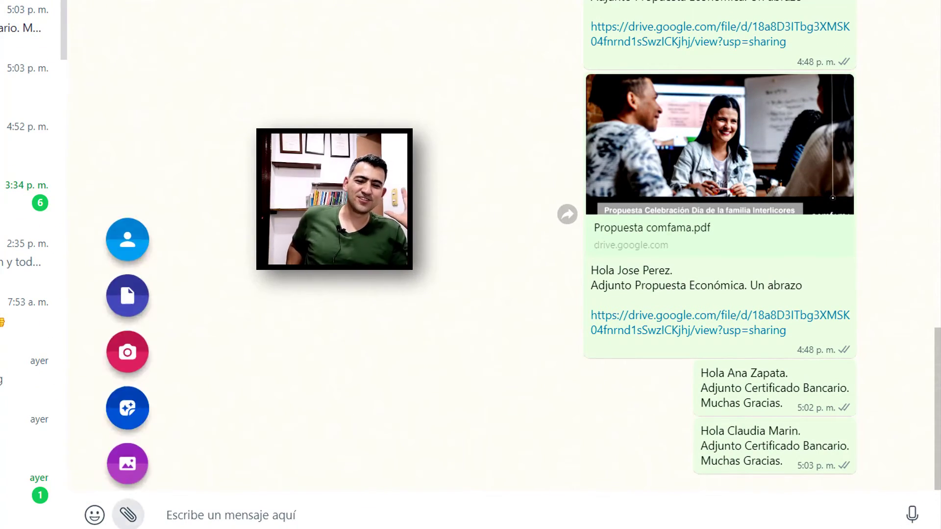
left_click(127, 298)
type("Claudia Marin.pdf")
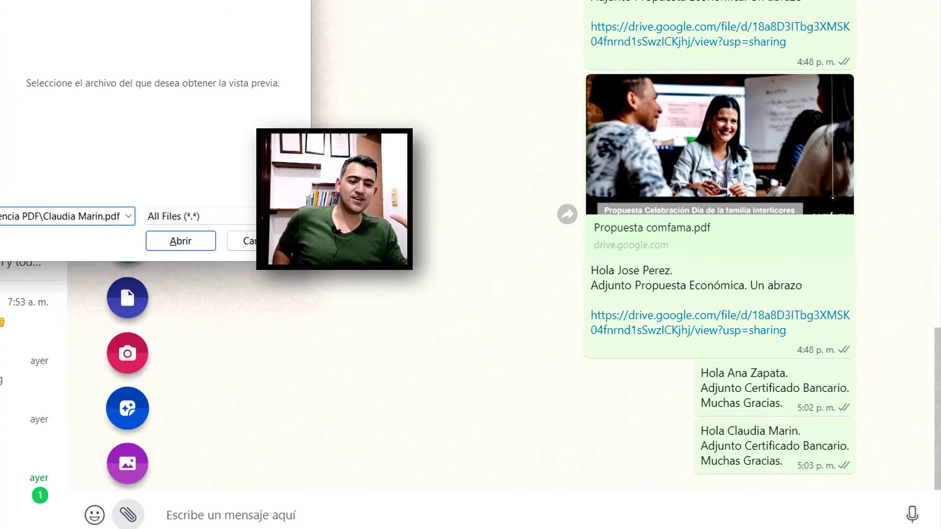
key("Return")
key("Return")
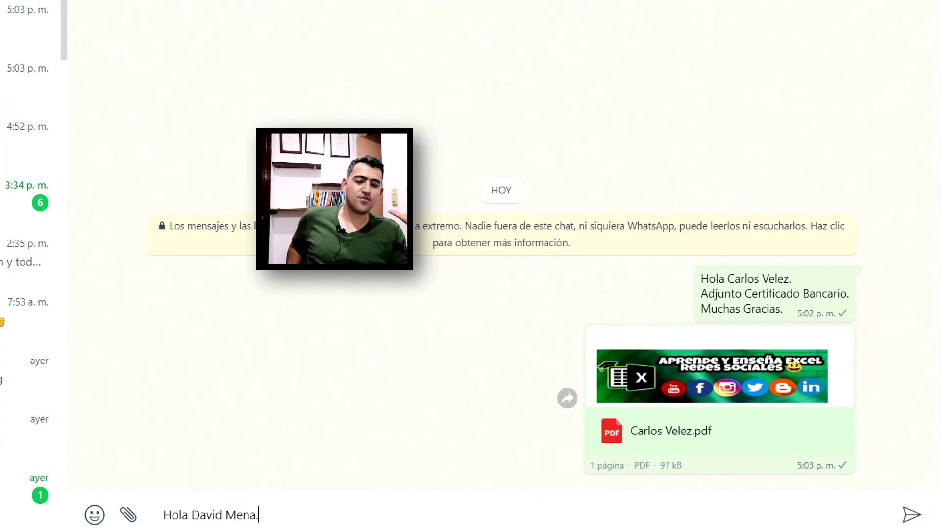
key("shift+Return")
type("Adjunto Certificado Bancario.")
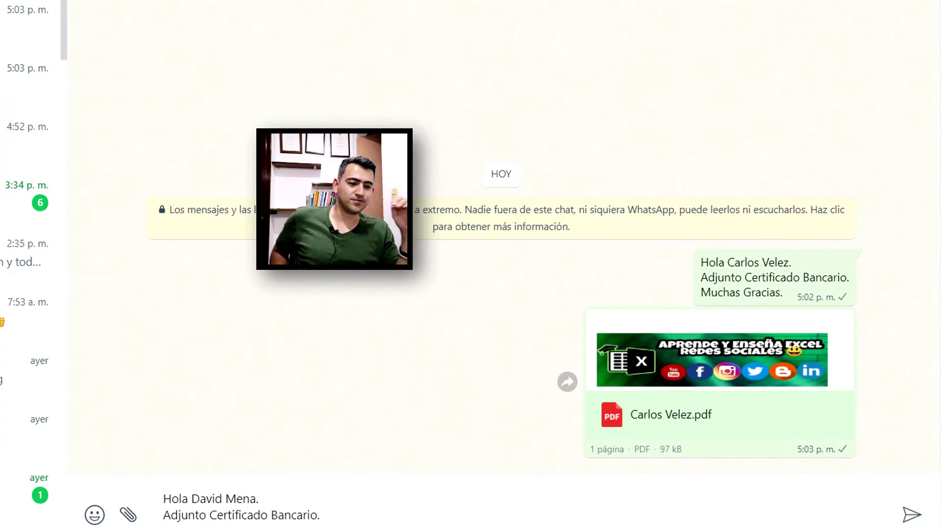
key("shift+Return")
type("Muchas Gracias.")
key("Return")
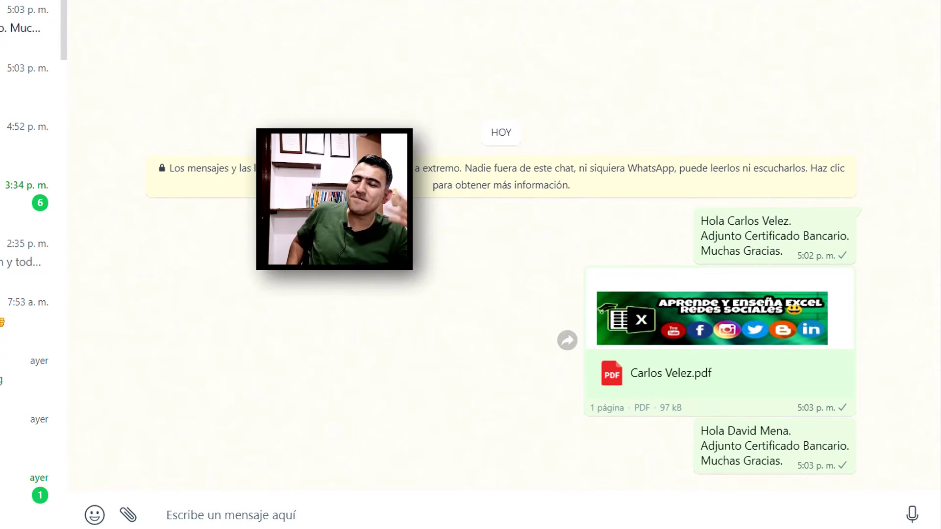
Attach and send the second client's own PDF document
left_click(128, 514)
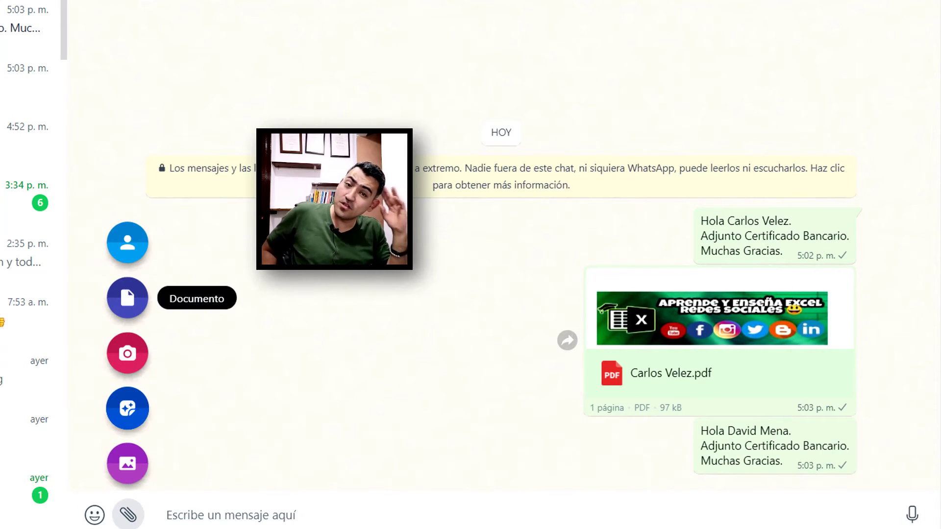
left_click(128, 297)
type("David Mena.pdf")
key("Return")
key("Return")
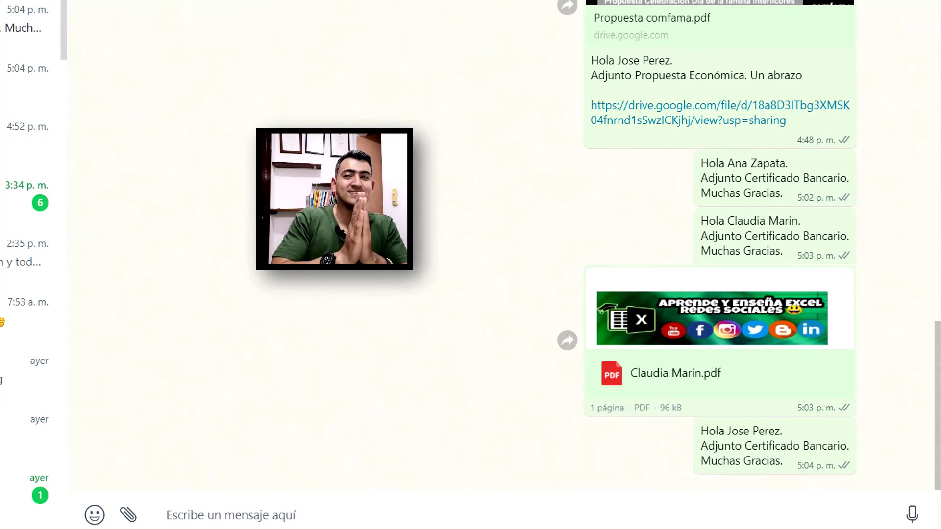
Send the next client their PDF with the 'Adjunto Certificado Bancario. Muchas Gracias.' caption
key("Tab")
key("Return")
key("Return")
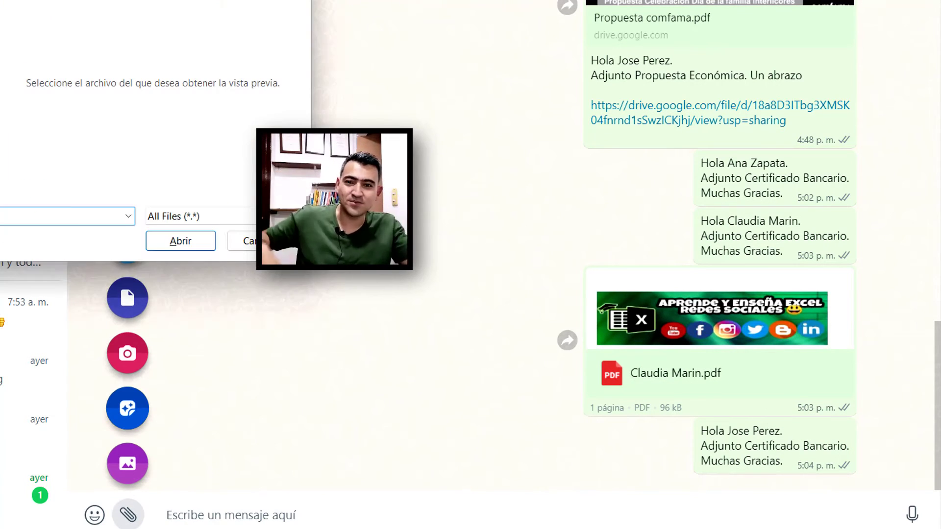
key("ctrl+v")
key("Return")
key("Return")
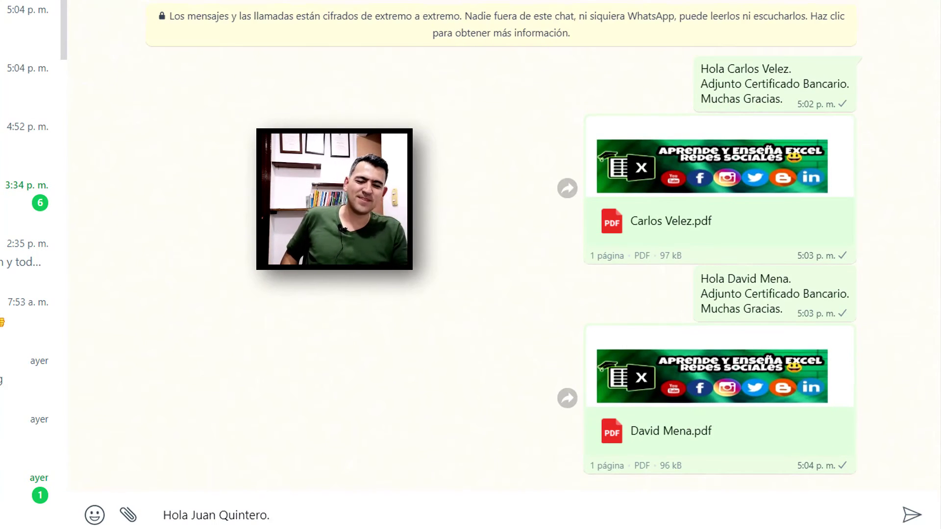
key("shift+Return")
type("Adjunto Certificado Bancario.")
key("shift+Return")
type("Muchas Gracias.")
key("Return")
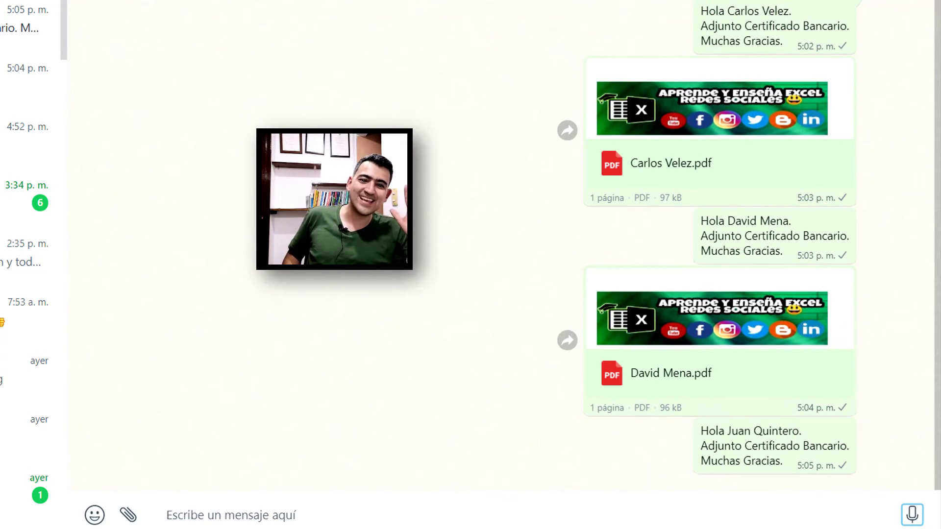
Send the last client's PDF from the Transferencia PDF folder and dismiss 'Mensaje con Exito'
key("Tab")
key("Tab")
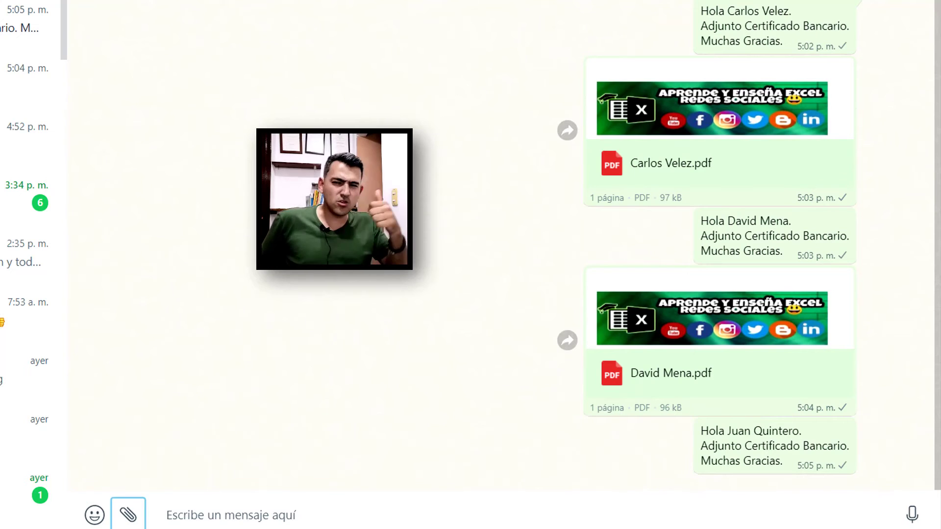
key("Return")
key("Tab")
key("Return")
type("Transferencia PDF\\Juan Quintero.pdf")
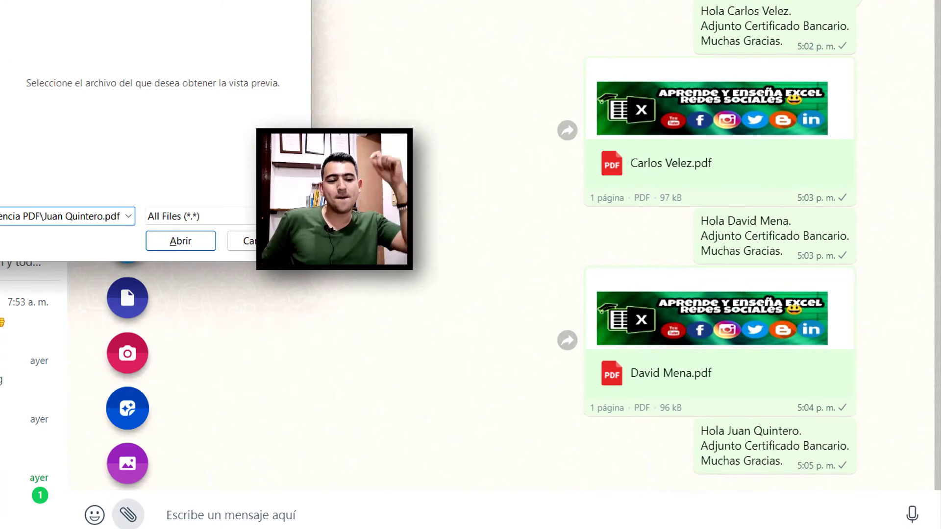
key("Return")
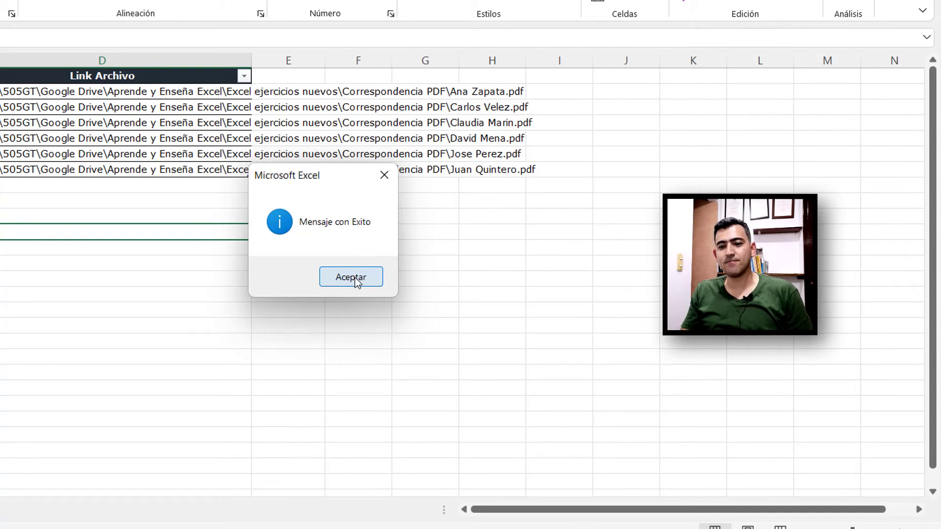
left_click(355, 277)
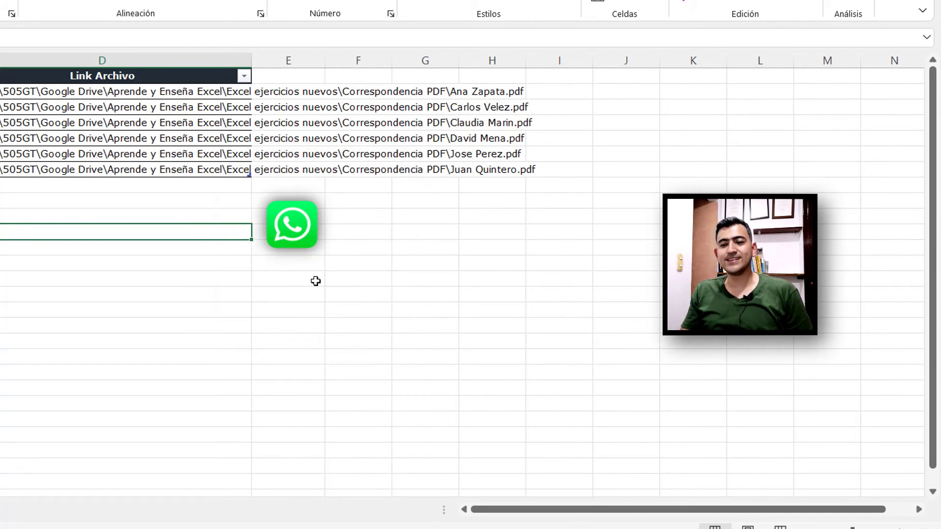
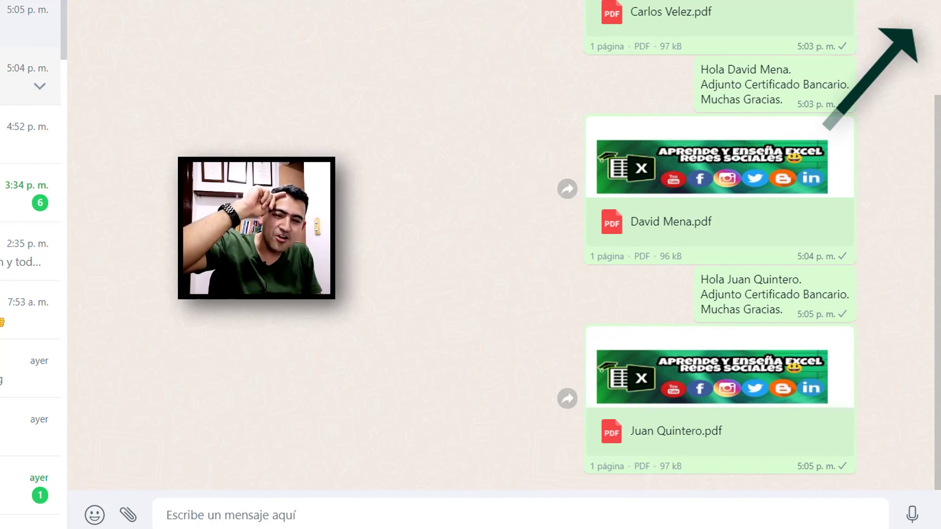
Check the greeting text and PDF certificates in the 5:04 chat, then return to the Excel sheet of PDF paths
left_click(30, 73)
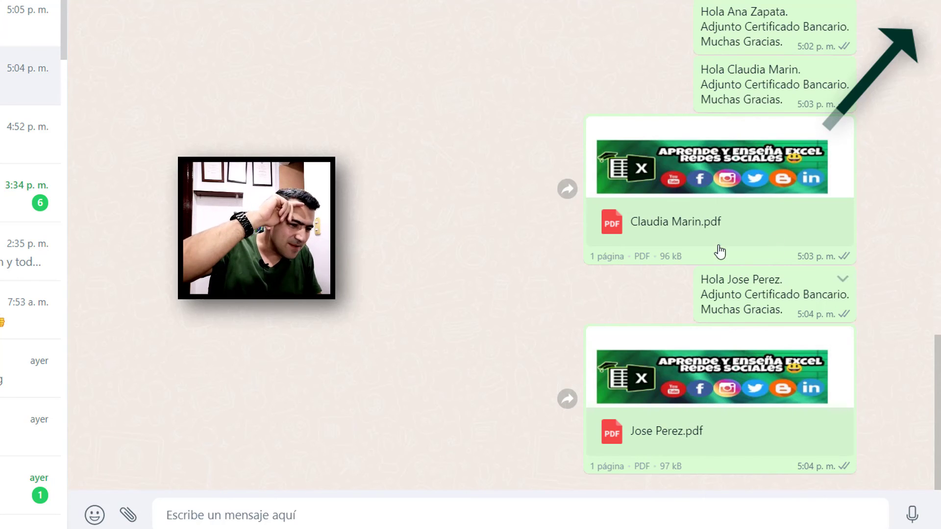
left_click_drag(689, 285, 853, 294)
left_click(808, 291)
mouse_move(720, 401)
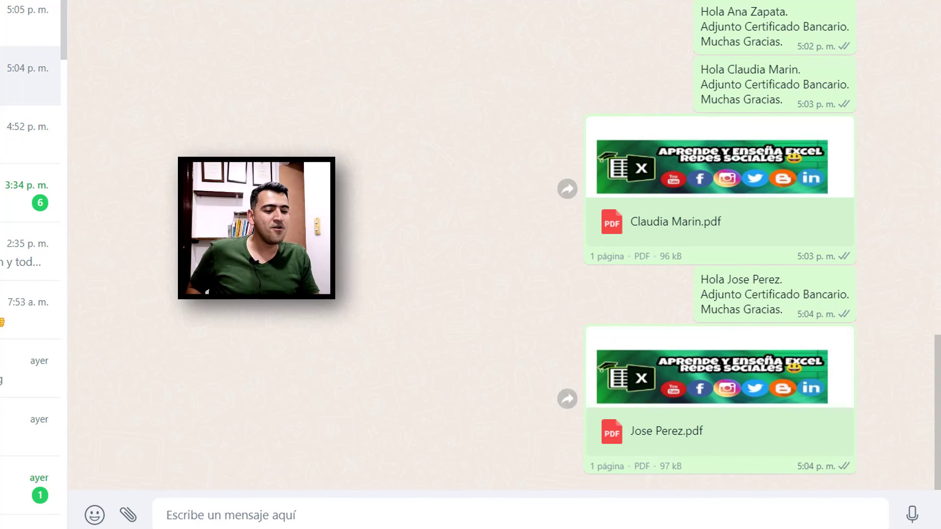
left_click(444, 481)
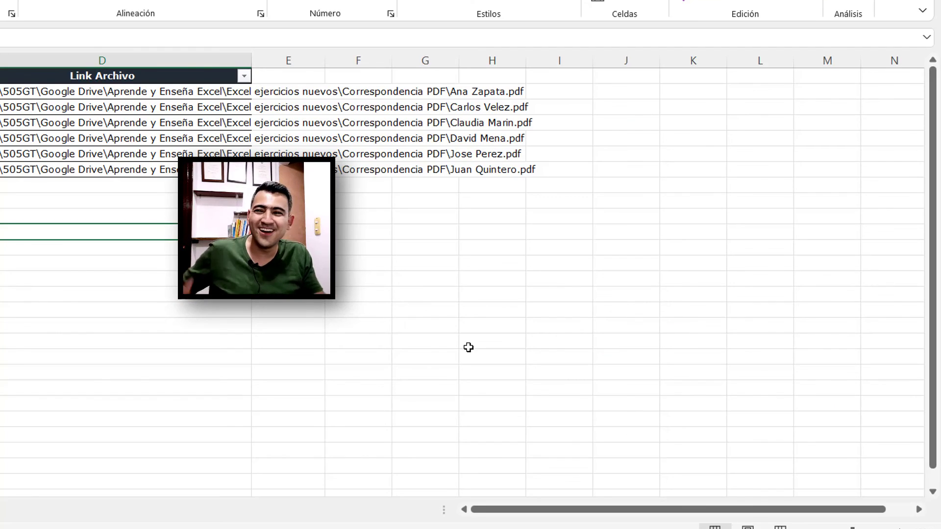